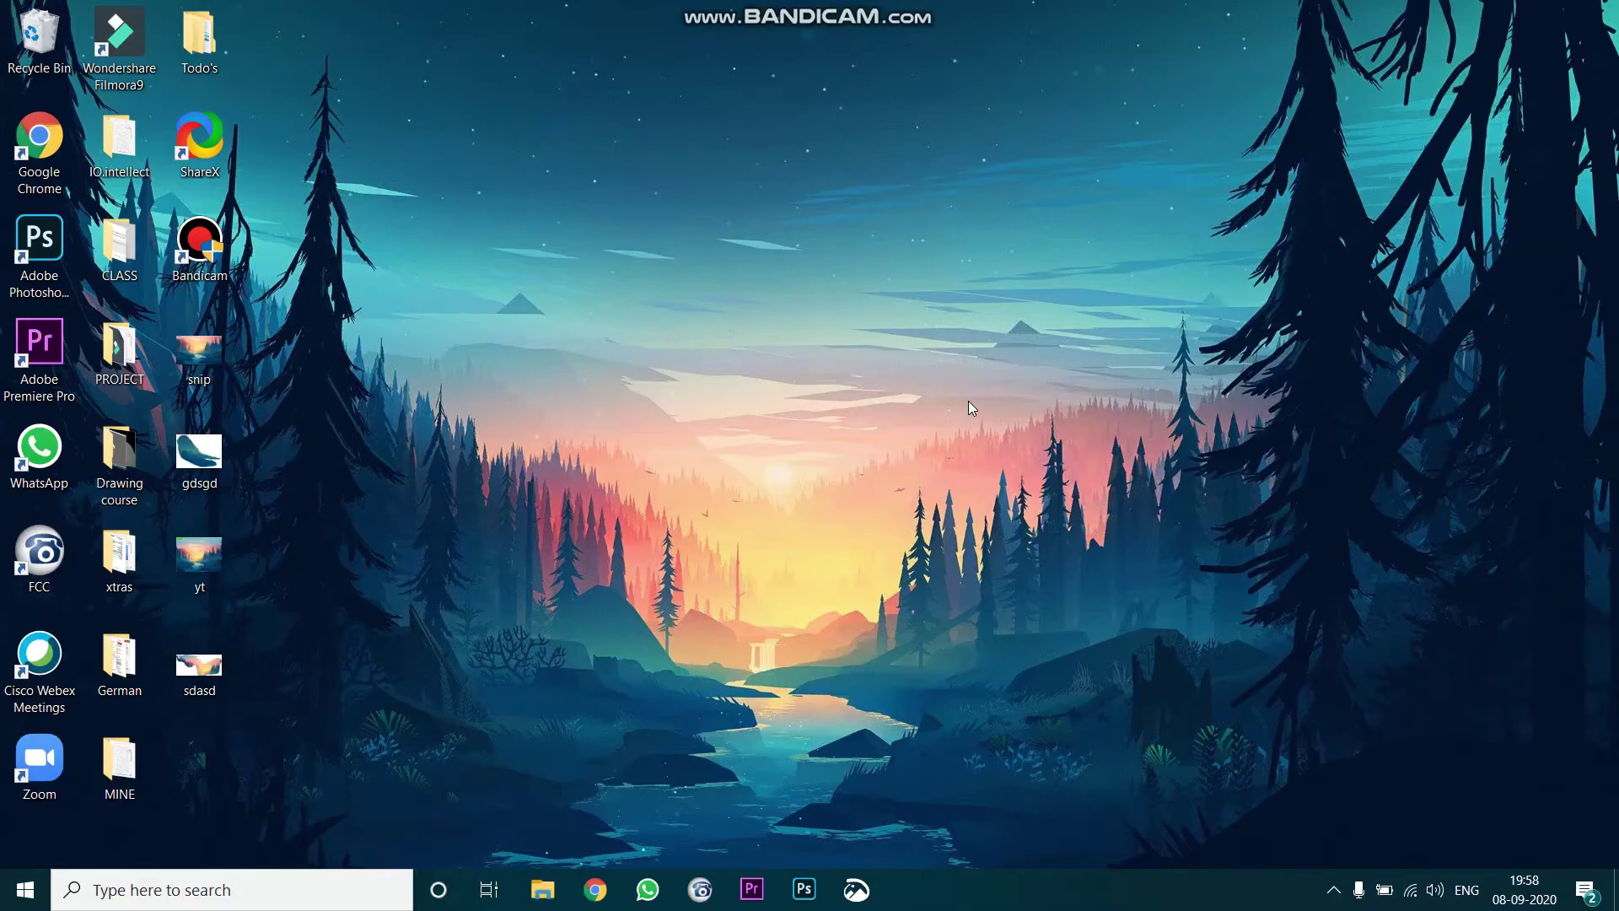
Step: Search Windows for 'snipping' and launch Snipping Tool
left_click(169, 891)
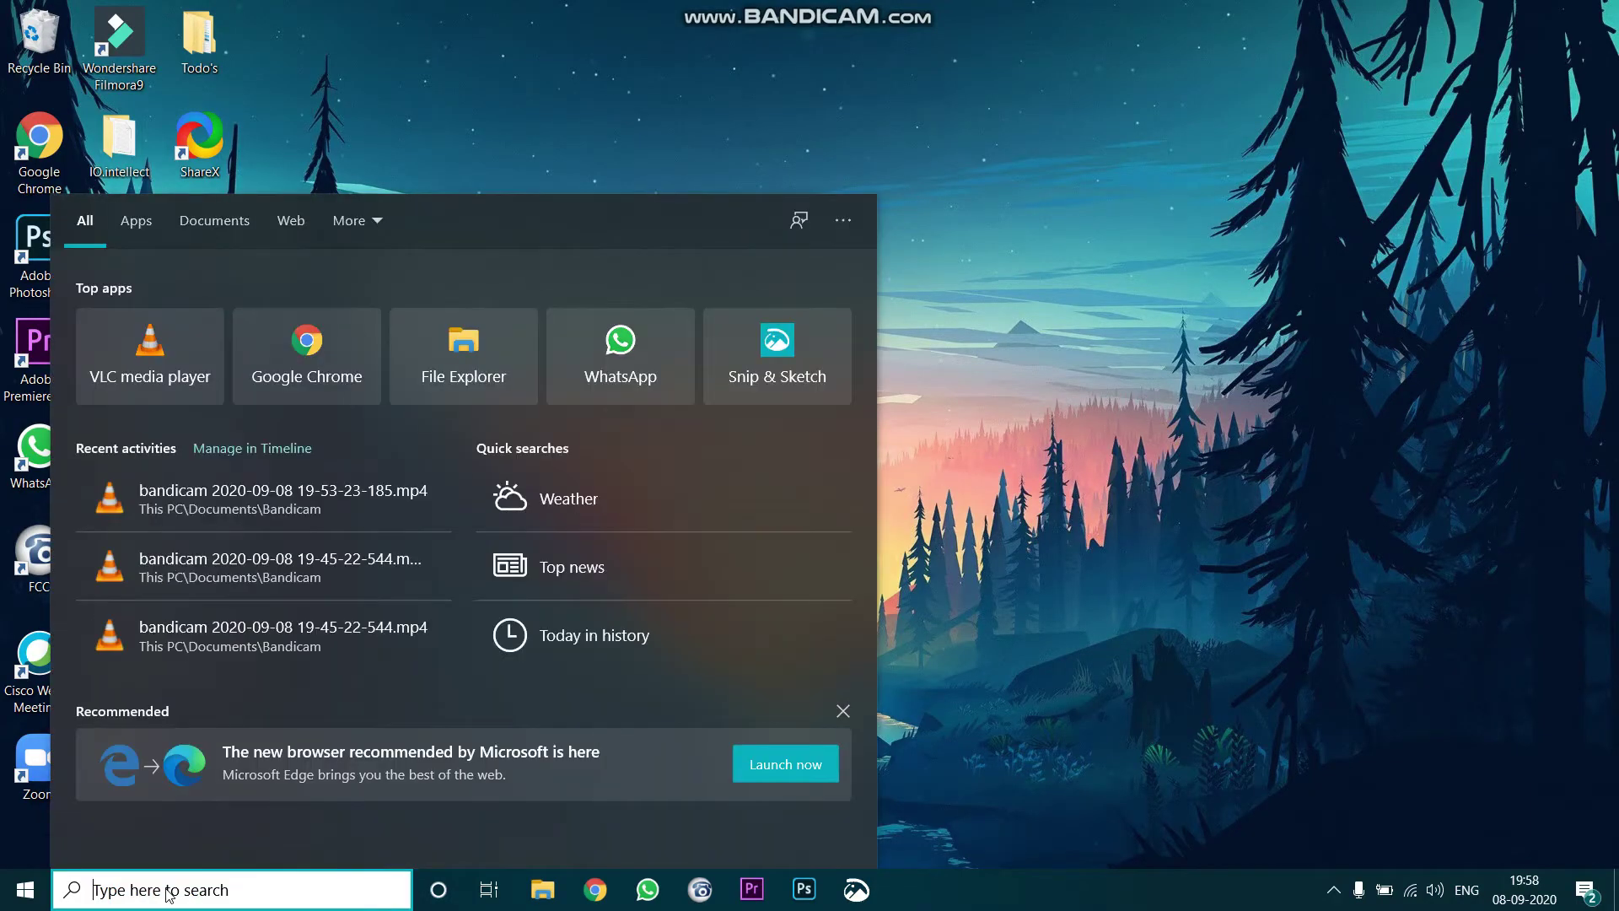
type("snipping")
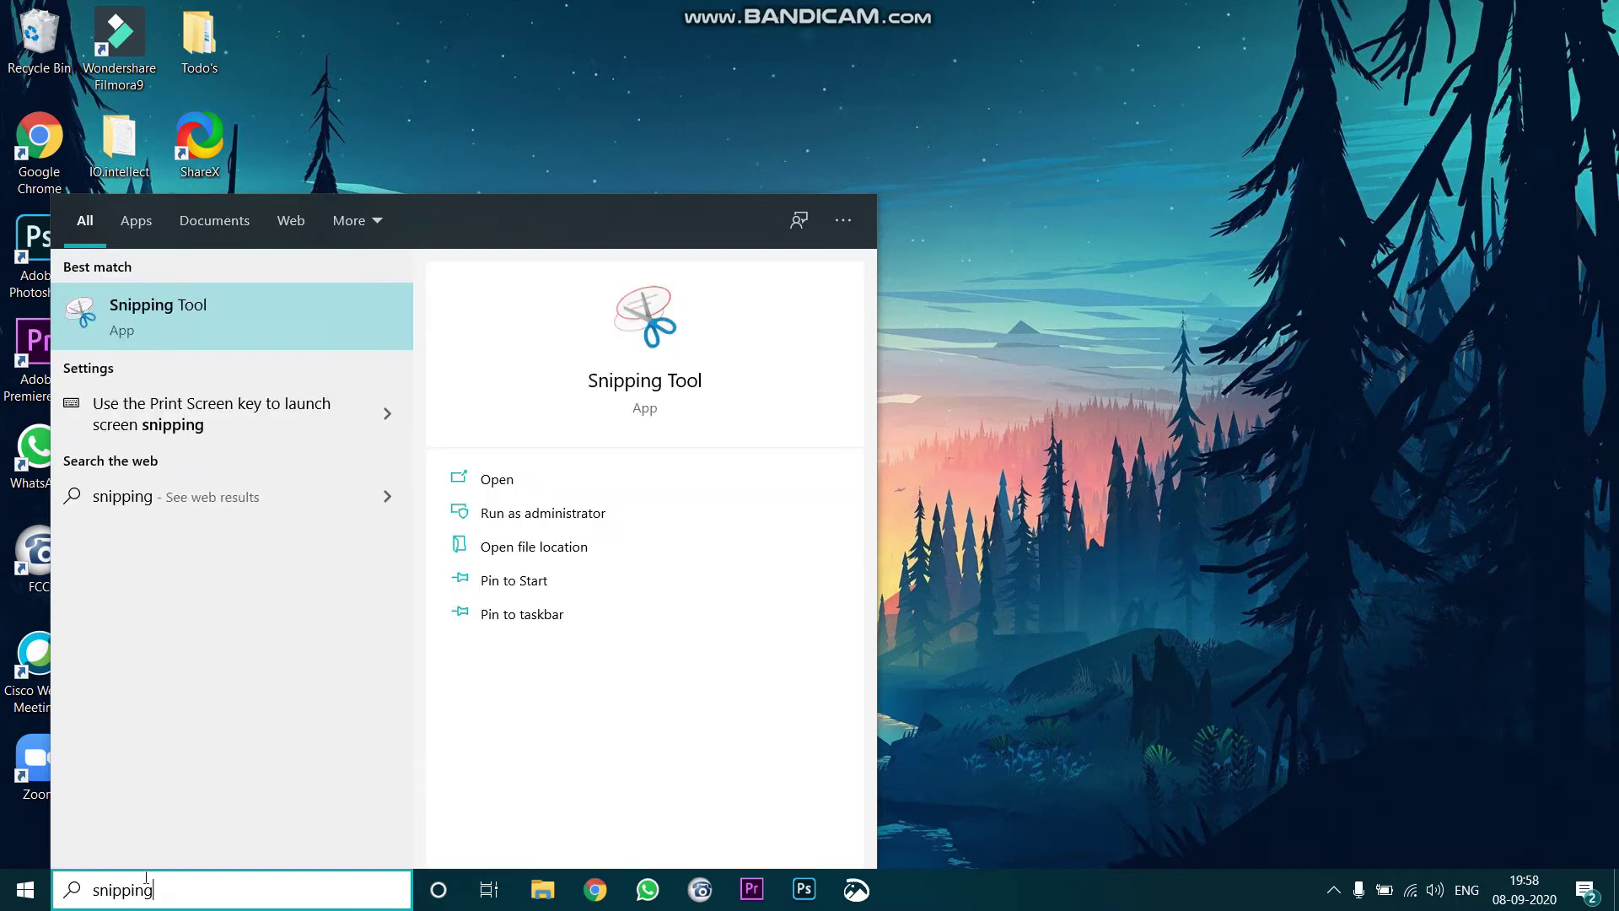
left_click(251, 321)
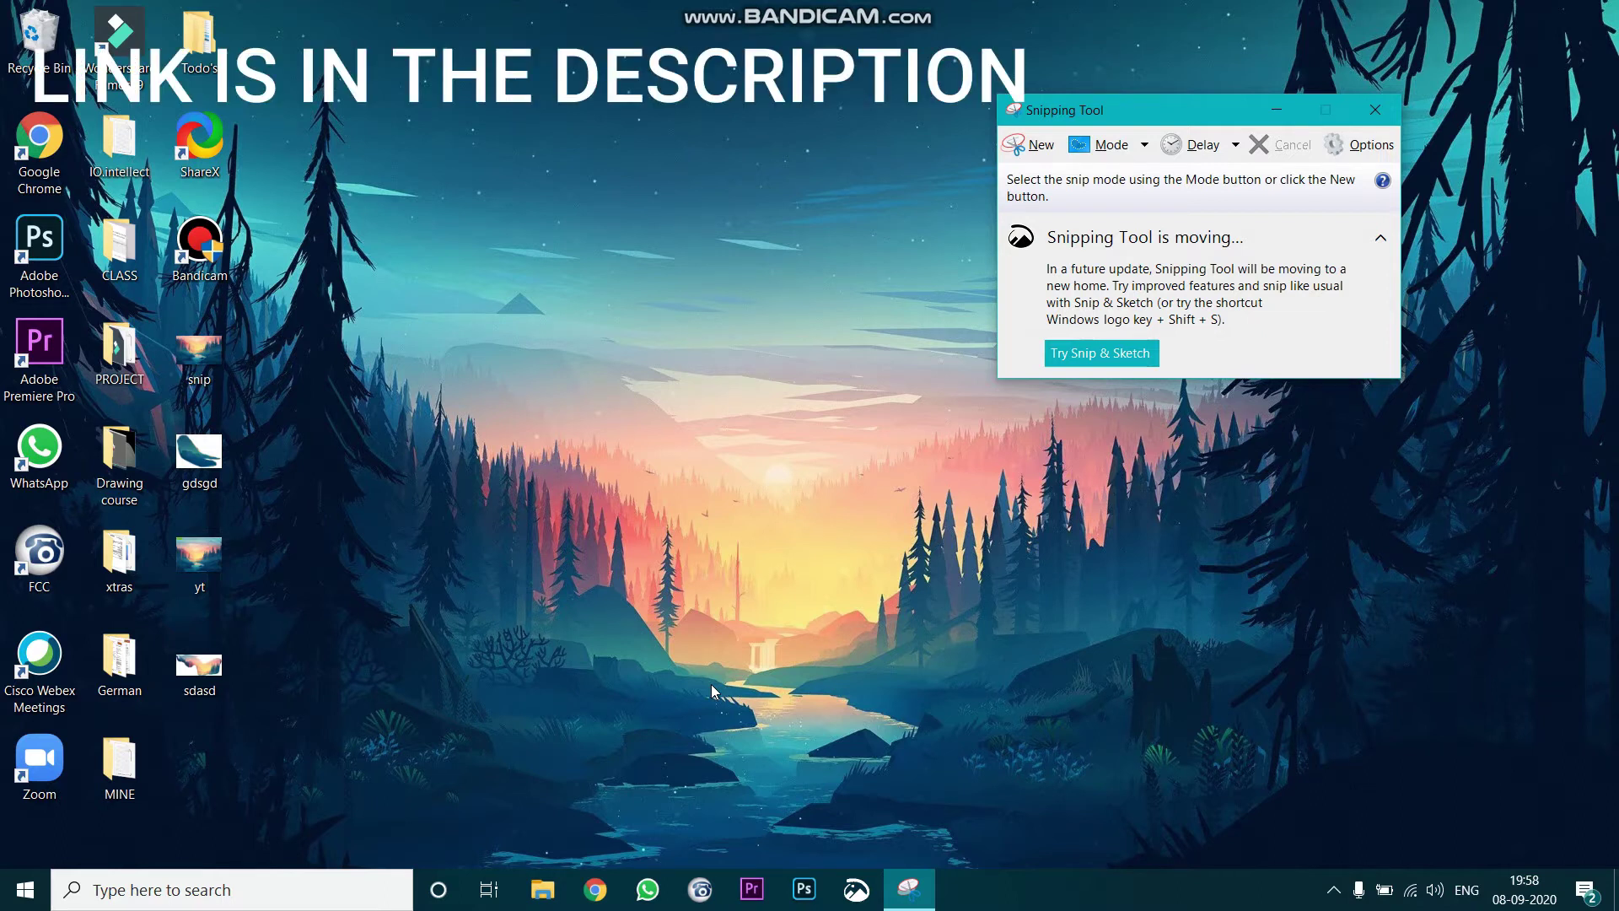
Step: Reposition the Snipping Tool window and start a new snip
left_click_drag(1204, 108, 1316, 858)
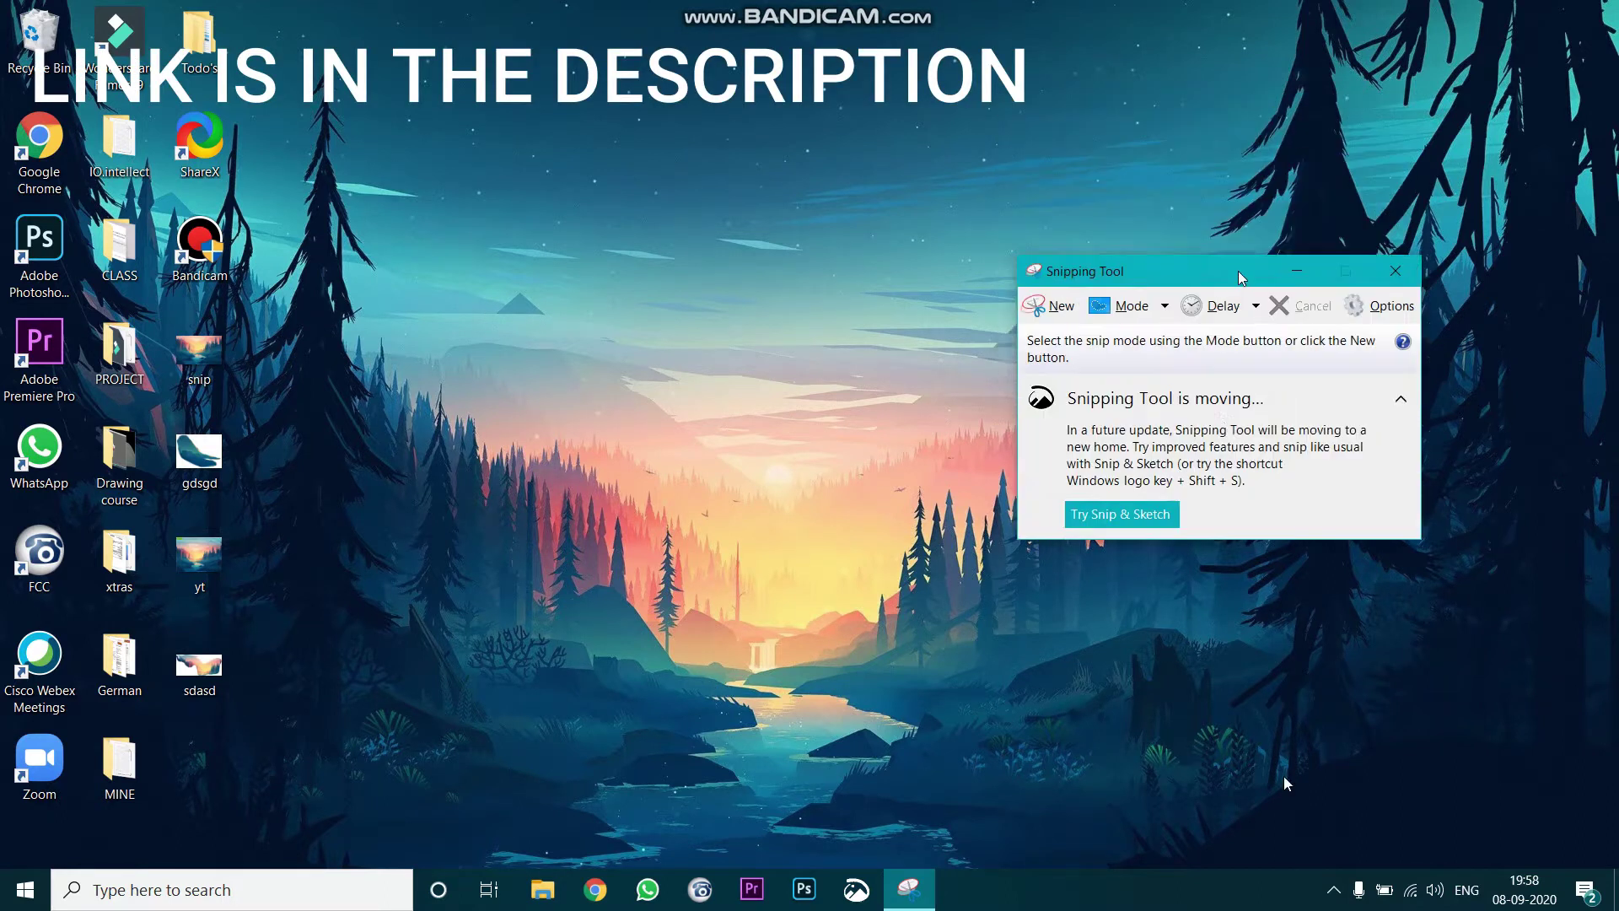
left_click_drag(466, 295, 959, 679)
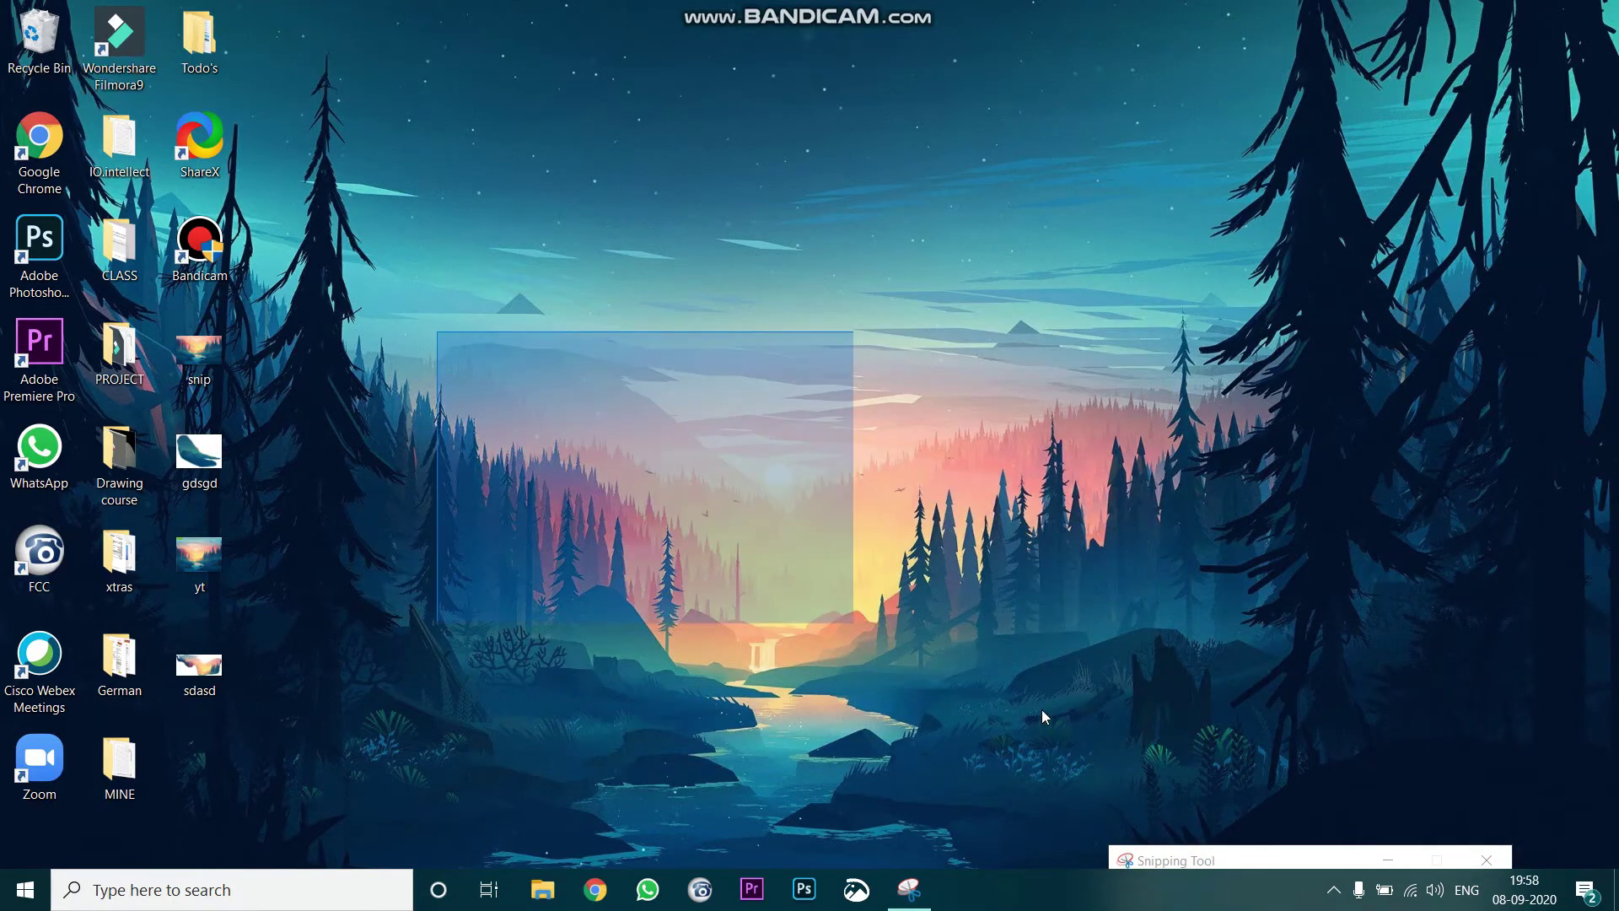
left_click_drag(1297, 857, 1240, 370)
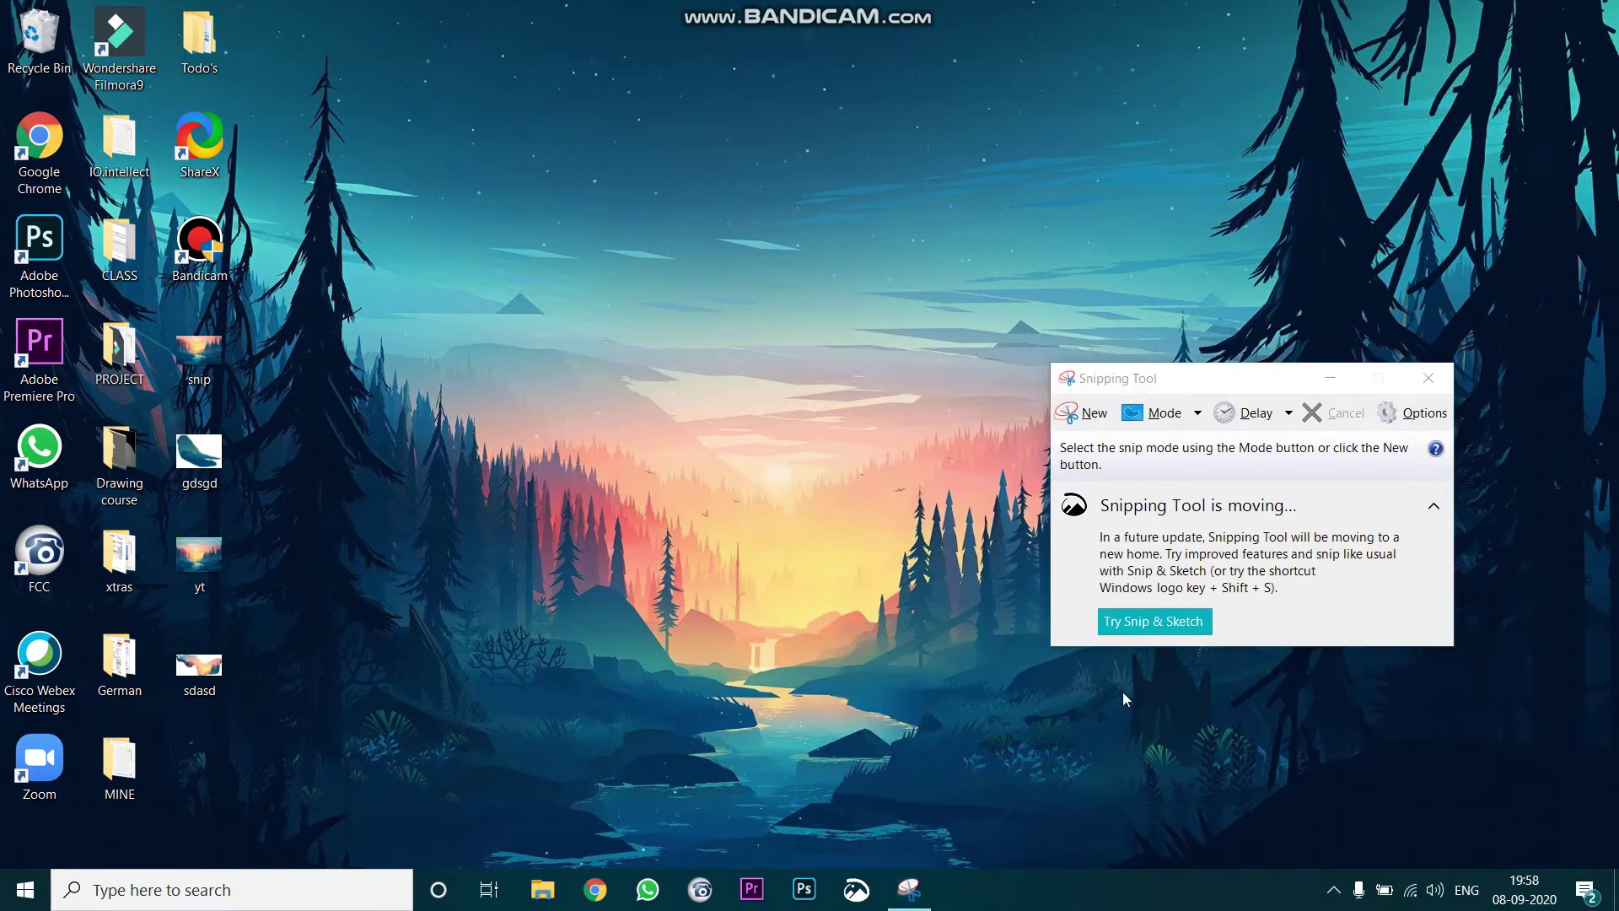
left_click(1093, 415)
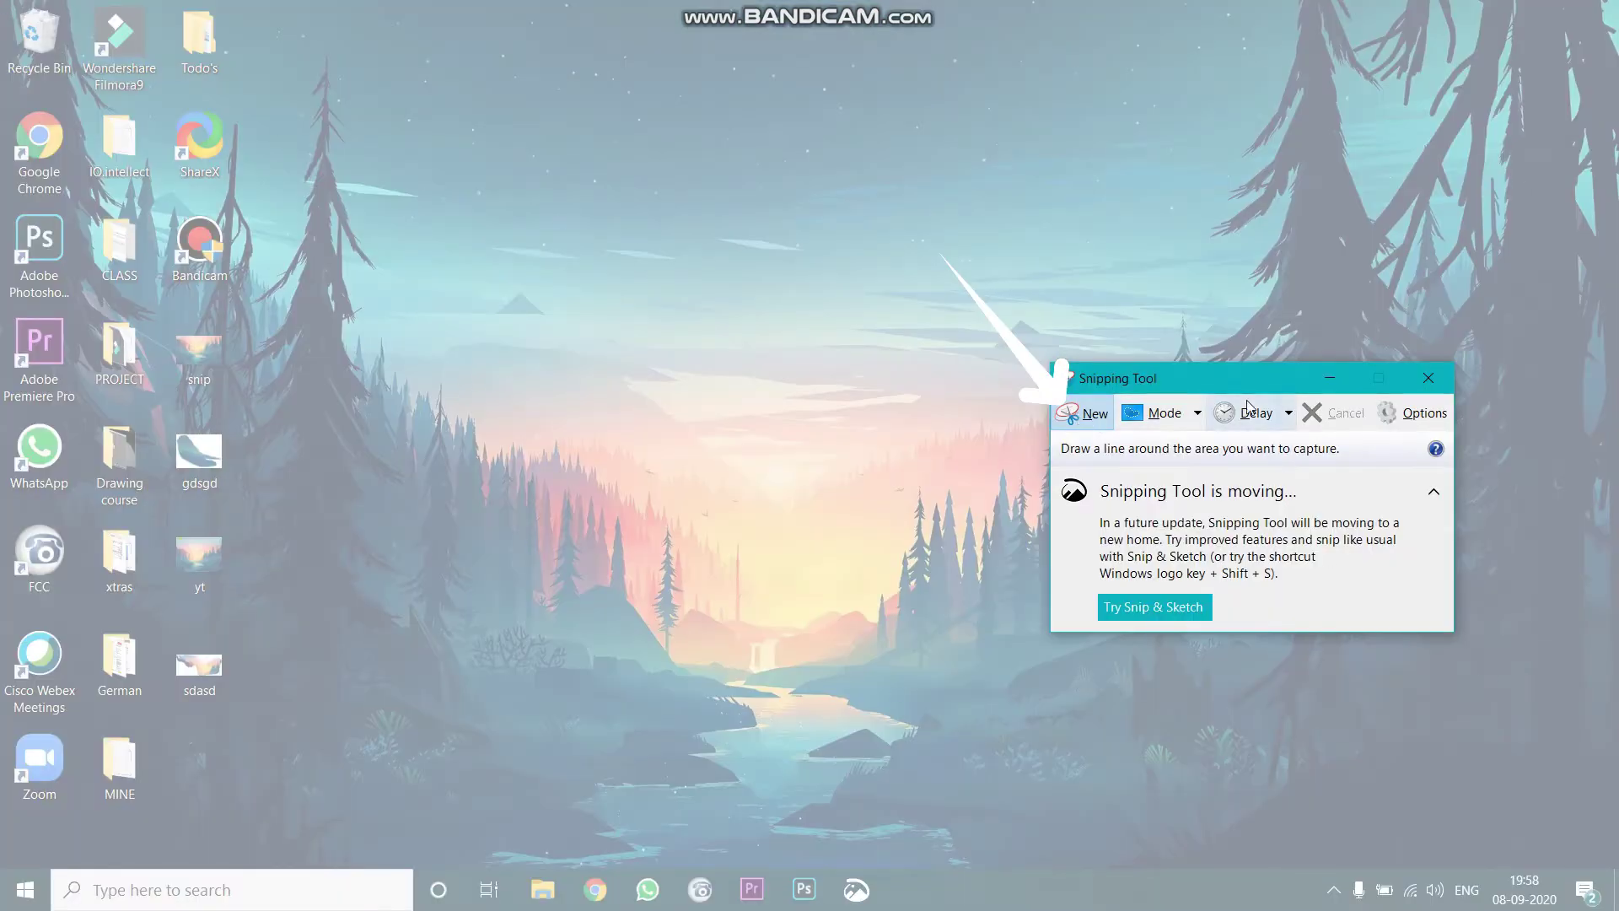
mouse_move(1257, 386)
left_mouse_down()
mouse_move(1275, 190)
mouse_move(1361, 198)
left_mouse_up()
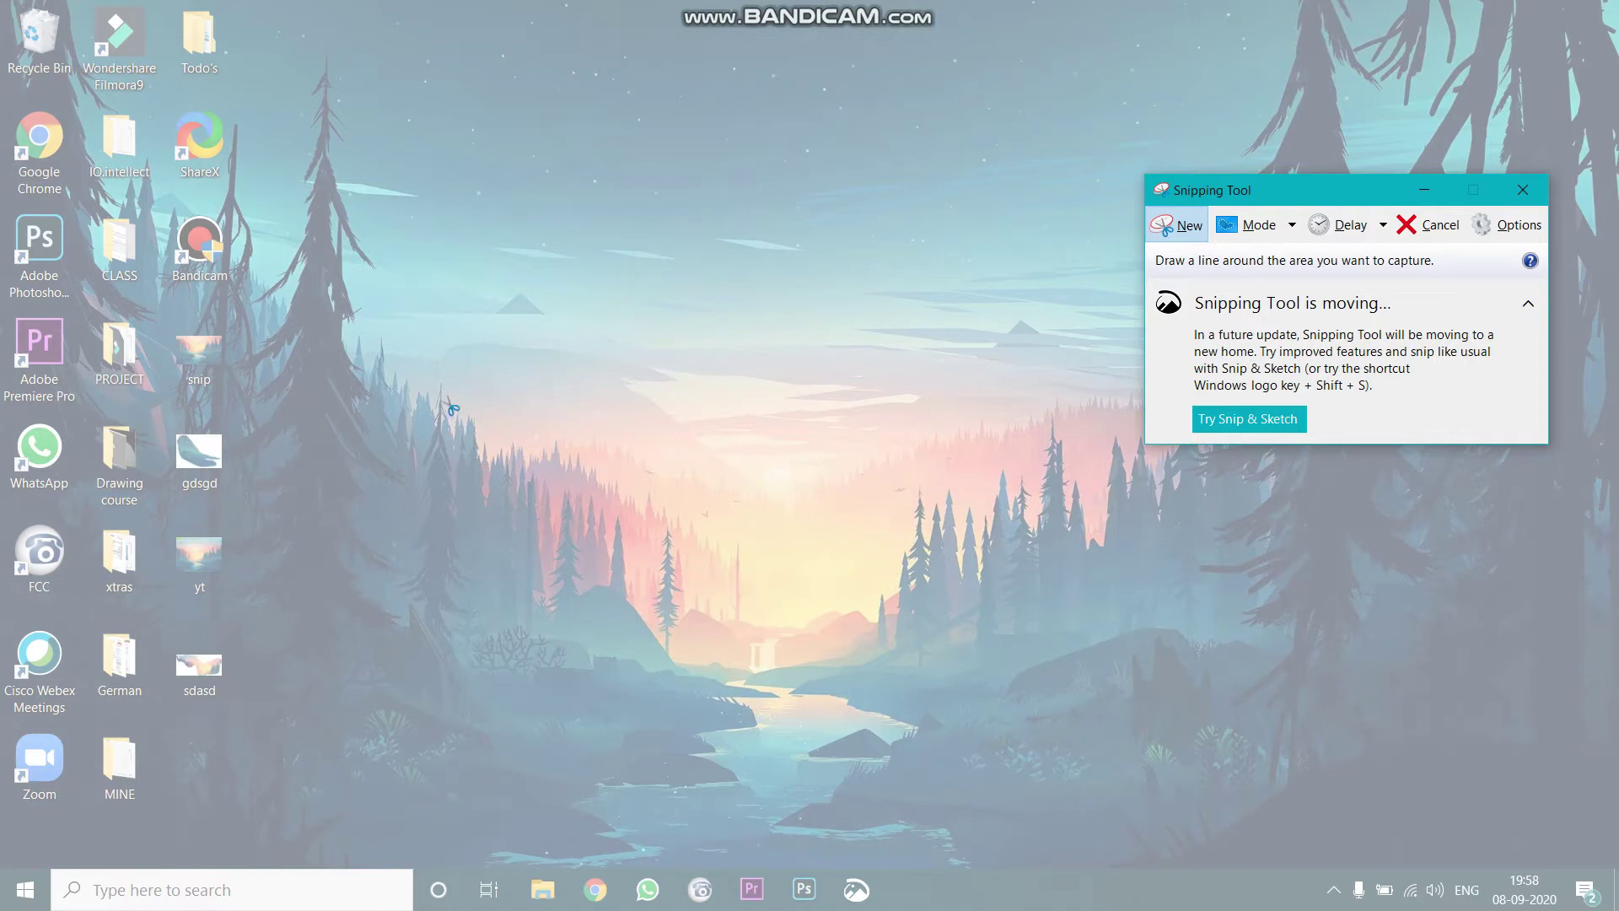
Step: Switch to Rectangular Snip and capture the central forest-and-river area of the desktop
left_click_drag(1340, 203, 1414, 66)
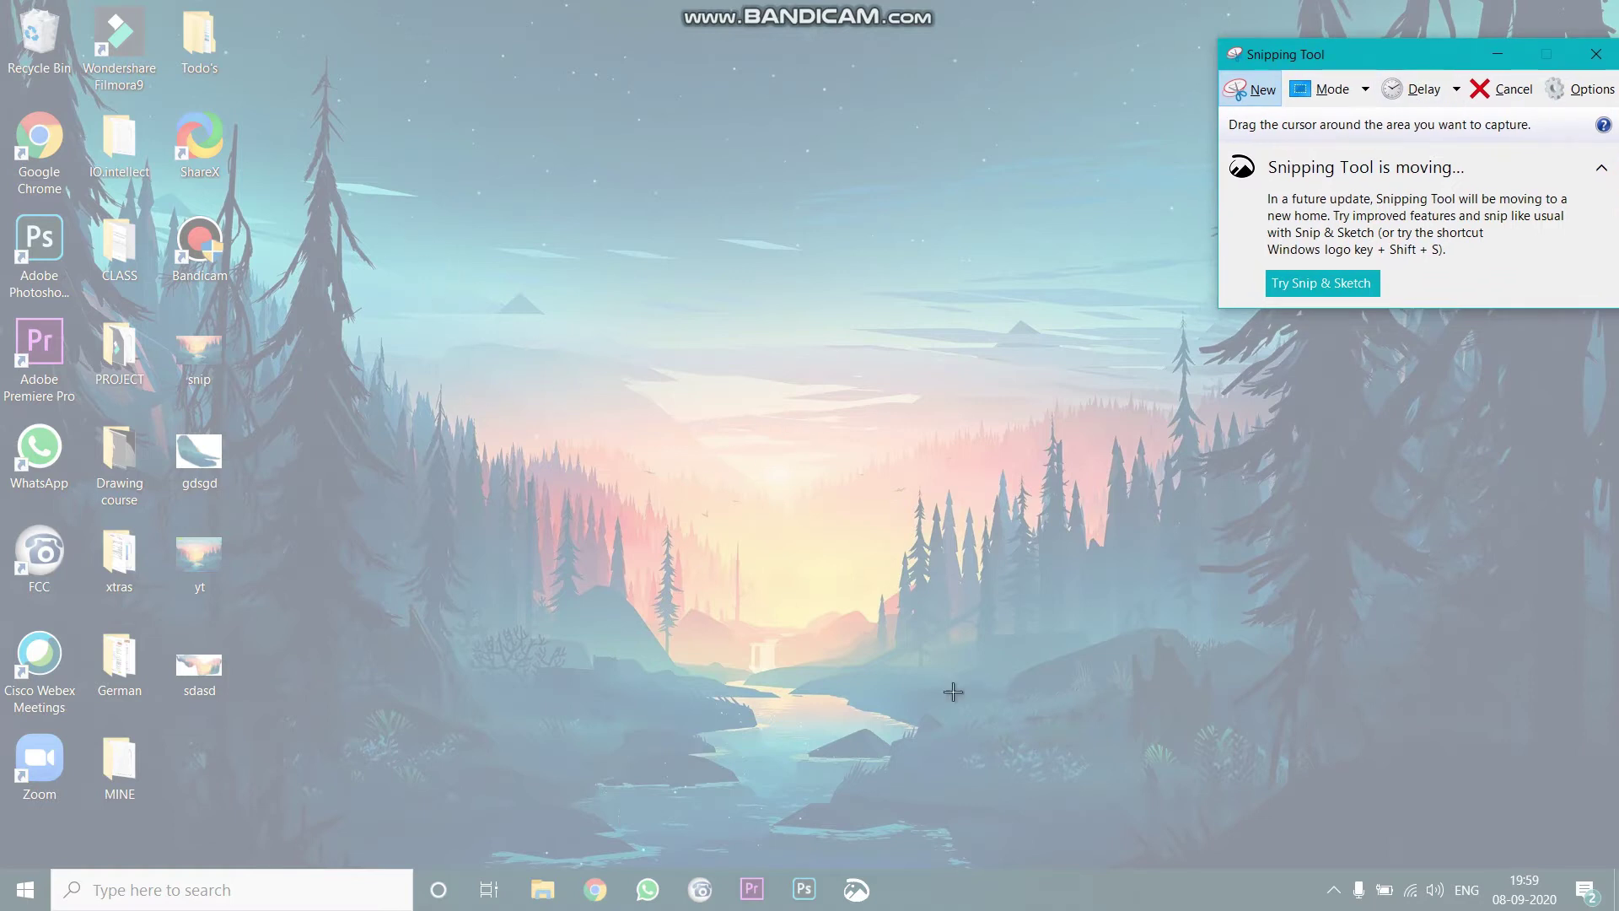
left_click(409, 262)
mouse_move(409, 262)
left_mouse_down()
mouse_move(827, 697)
mouse_move(1404, 826)
left_mouse_up()
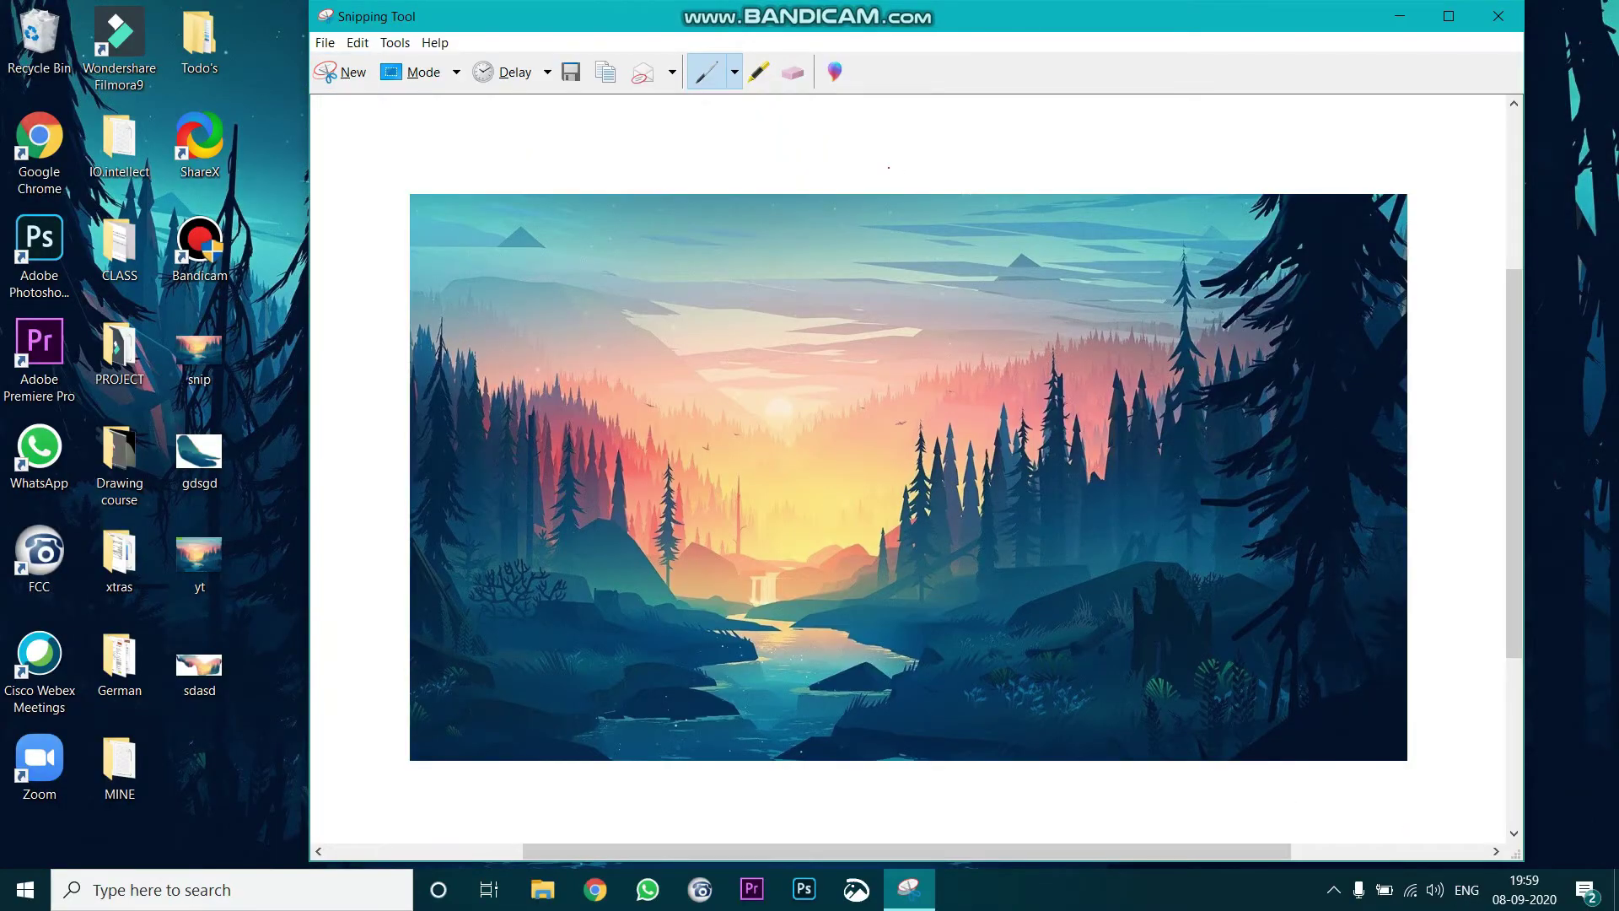
left_click(759, 73)
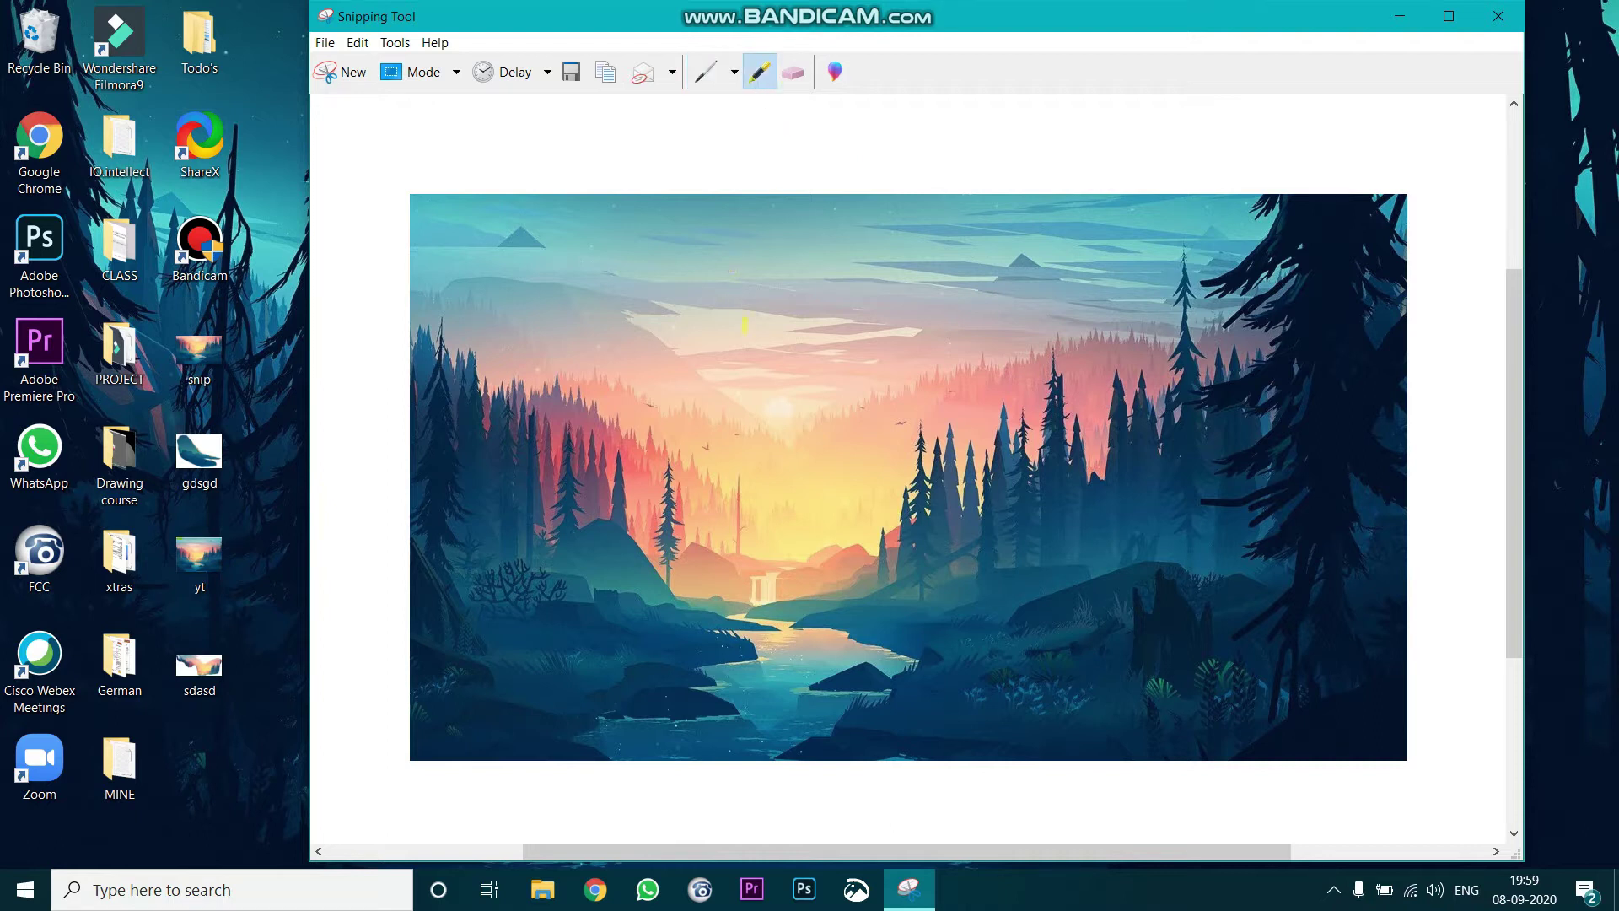
left_click_drag(576, 287, 786, 308)
left_click(718, 76)
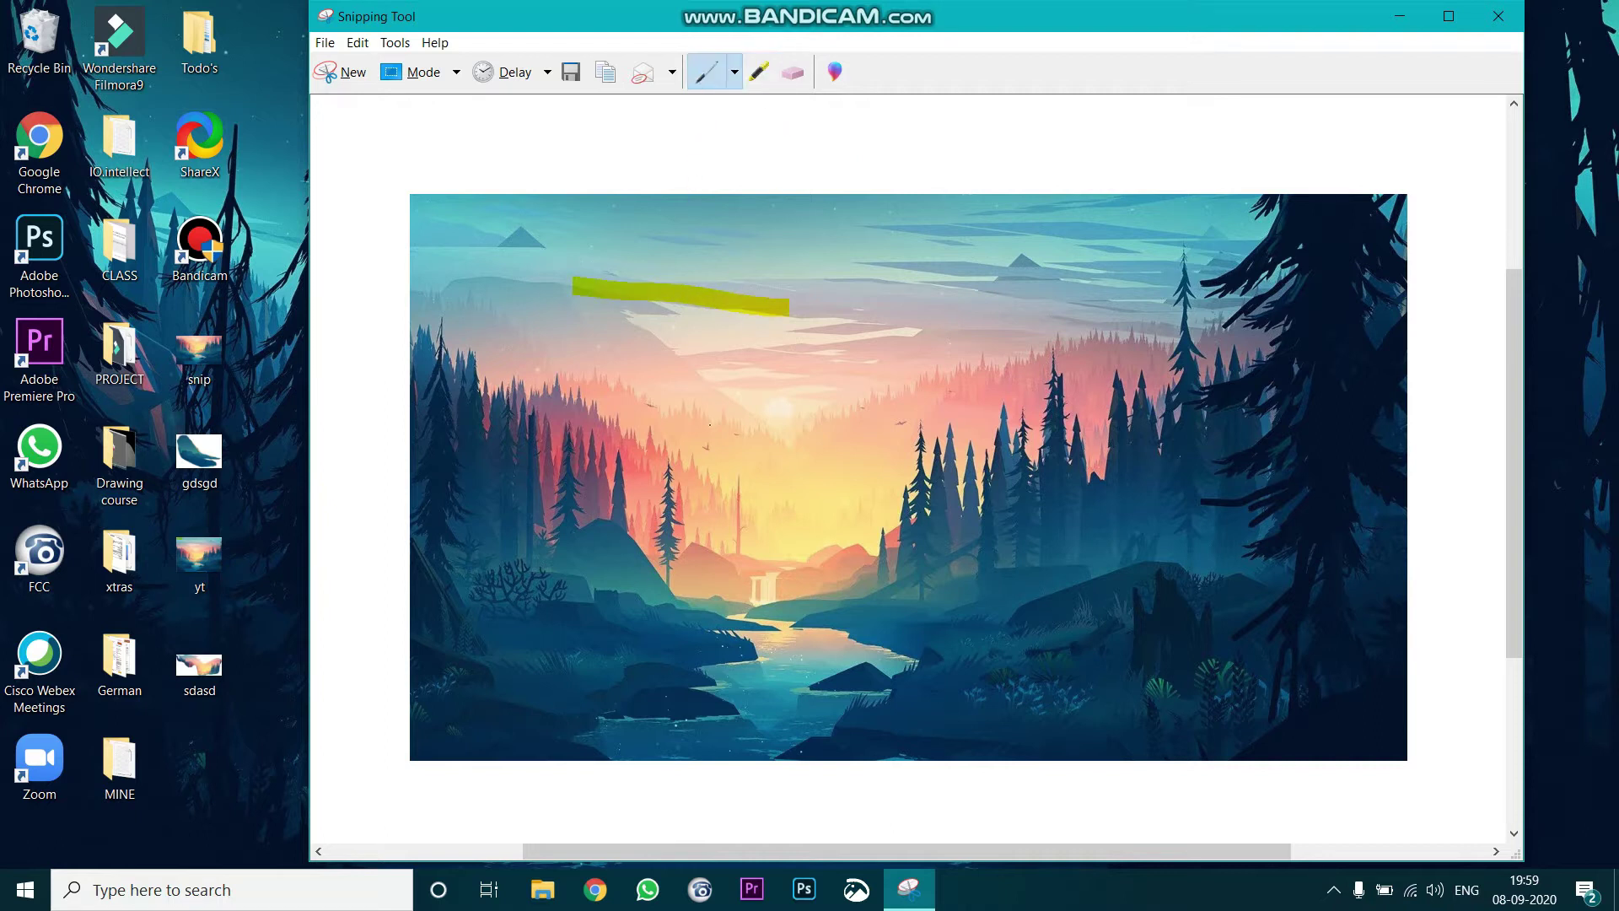
left_click_drag(581, 385, 995, 646)
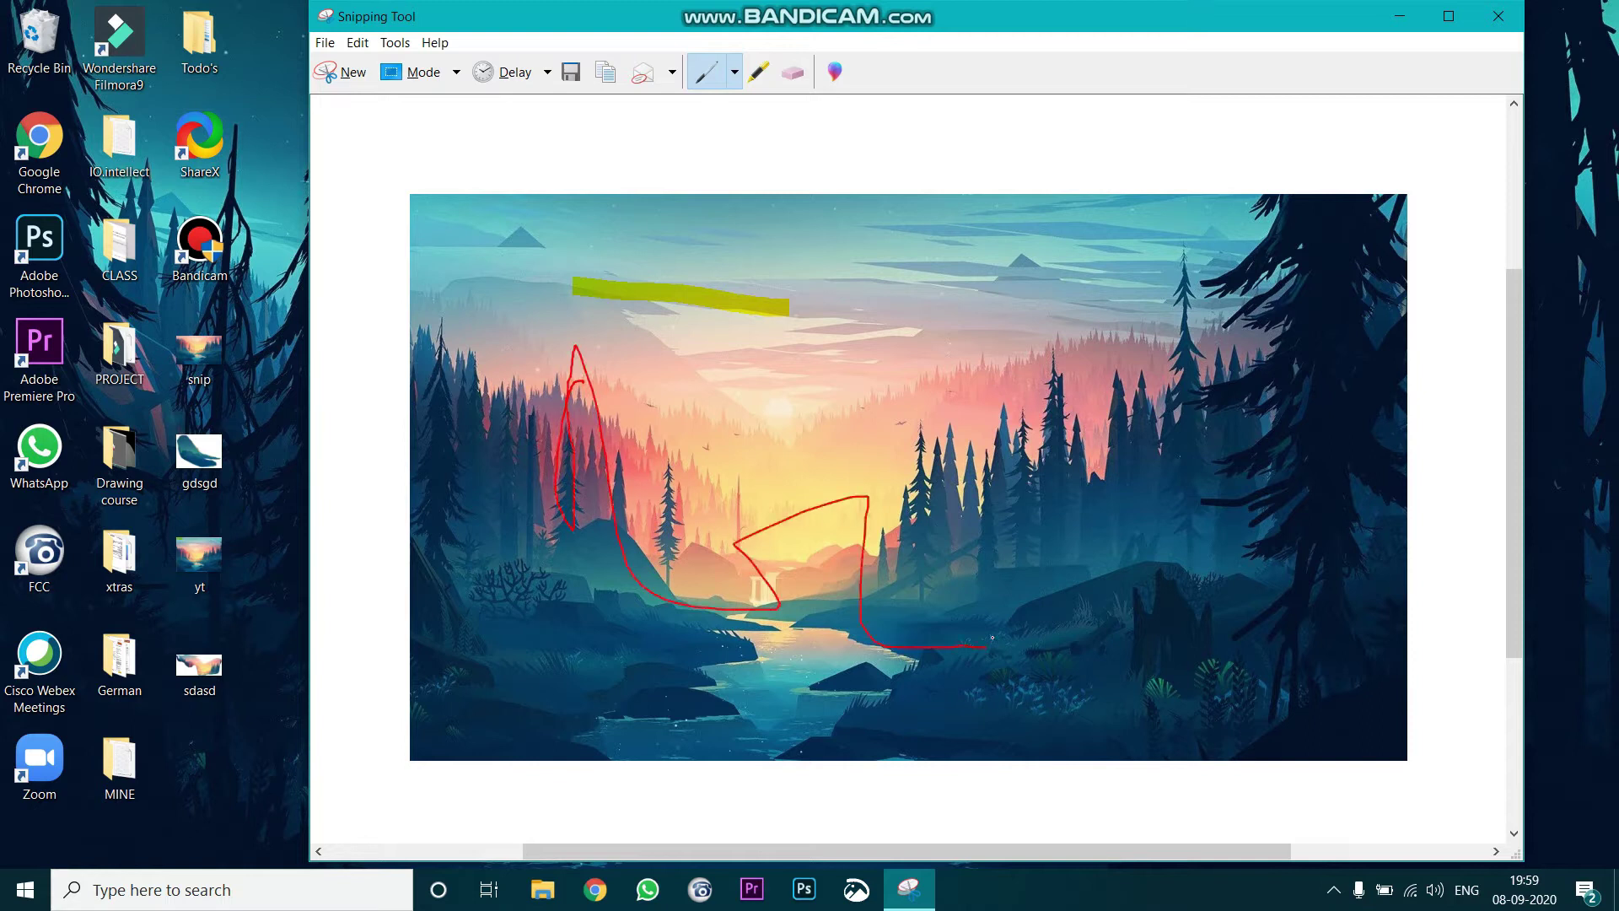
left_click(792, 73)
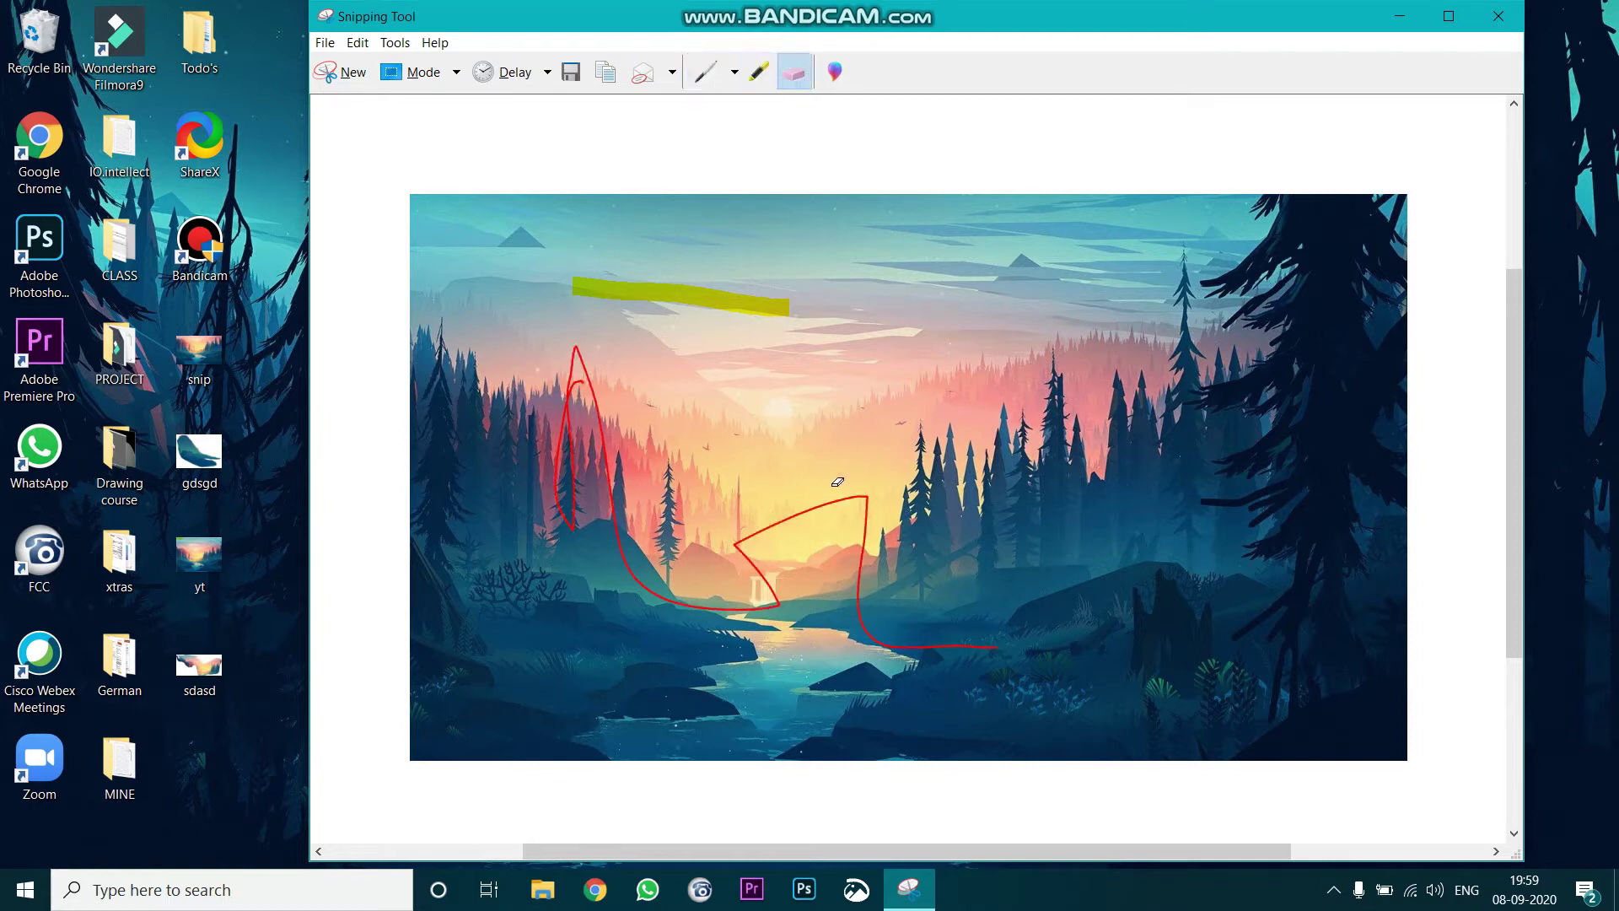
left_click(705, 646)
left_click(652, 312)
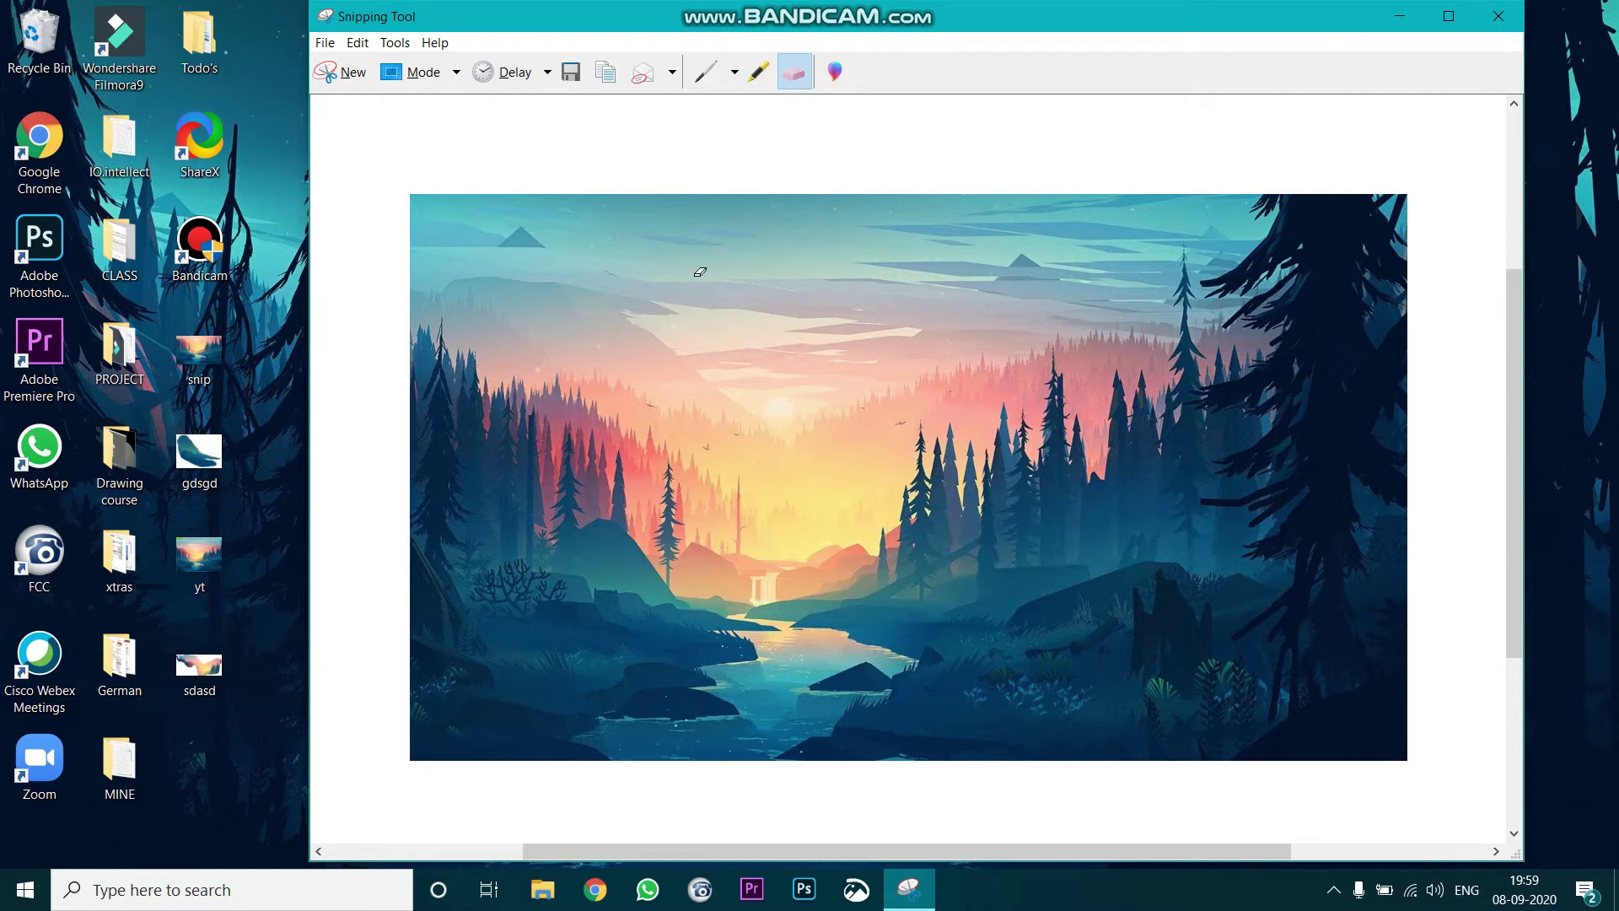
Step: Save the landscape snip to the Desktop as 'desk'
left_click(570, 74)
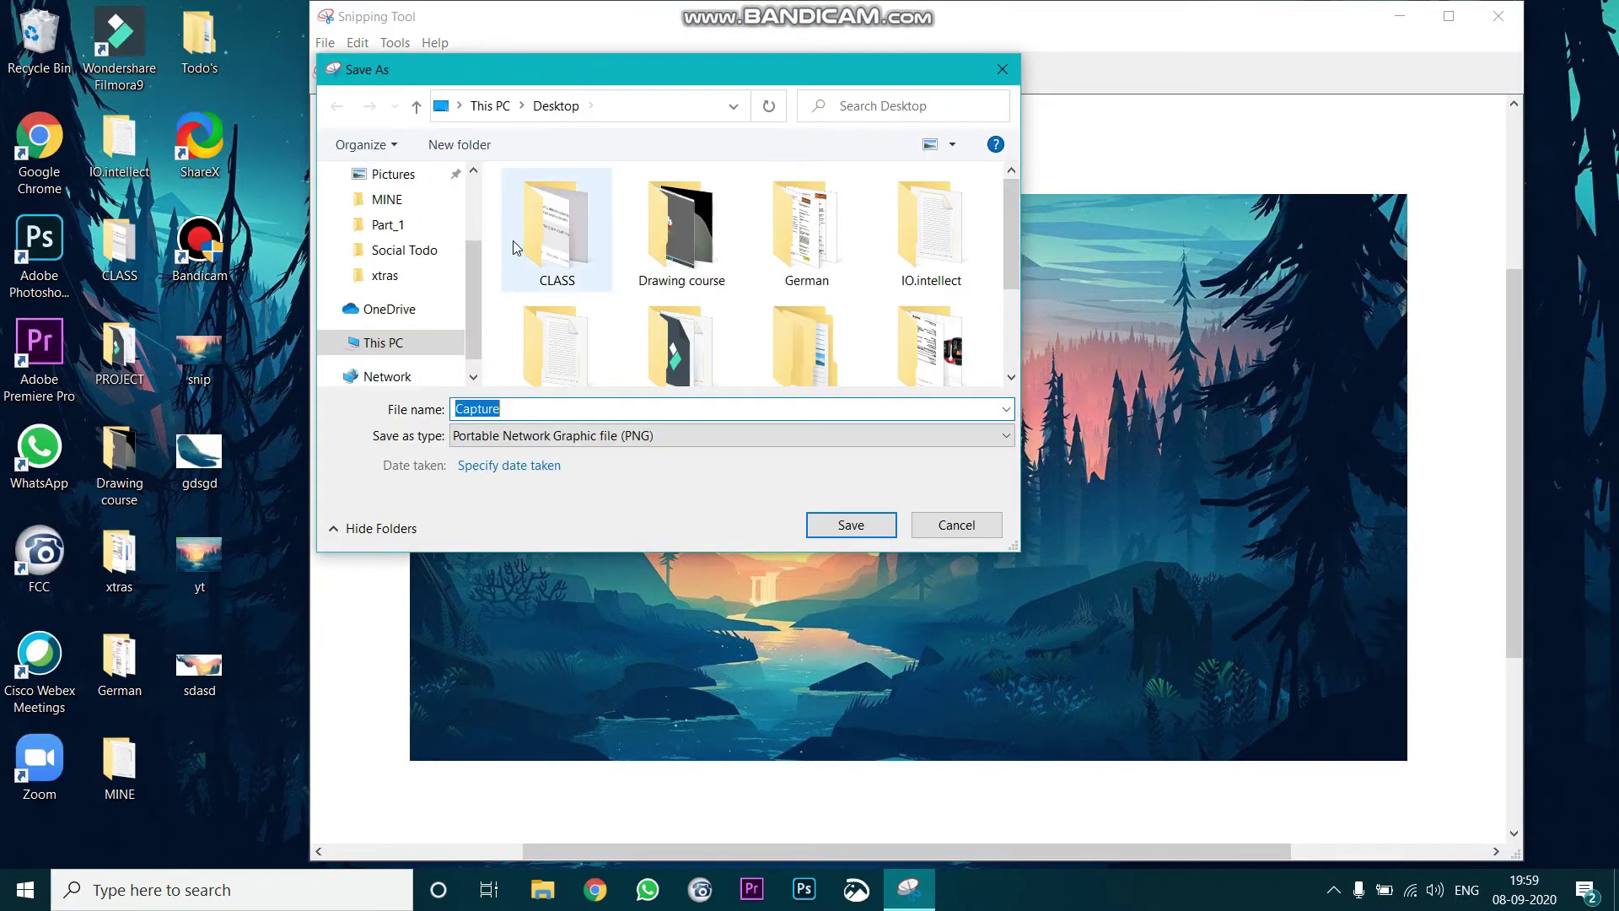
scroll(473, 262, "up", 2)
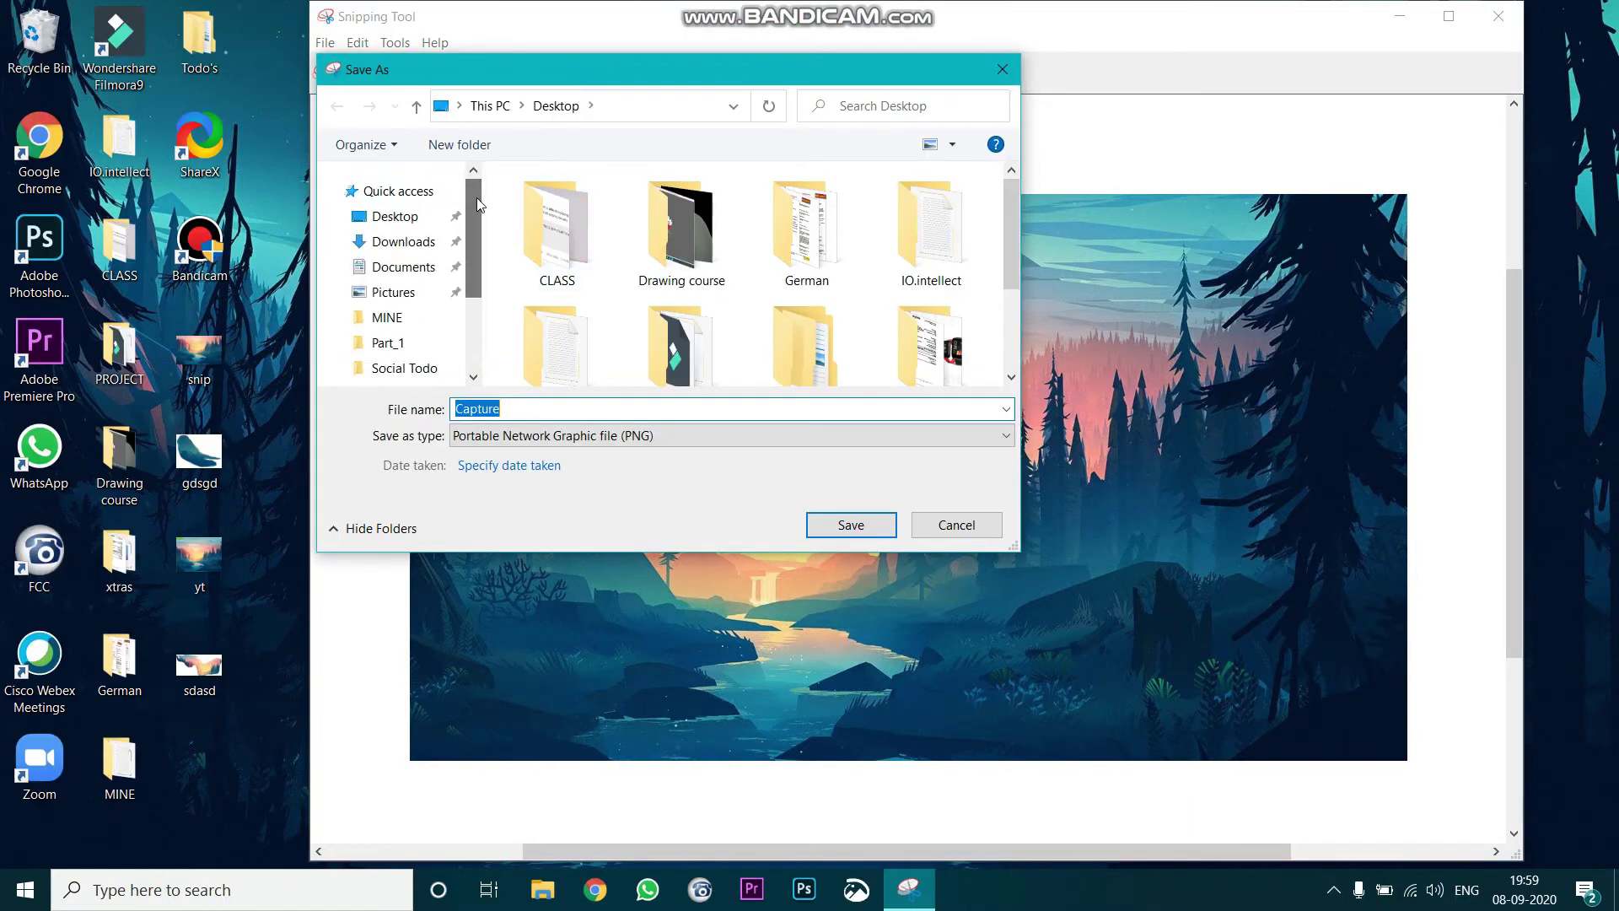
left_click(430, 219)
left_click(728, 411)
type("d")
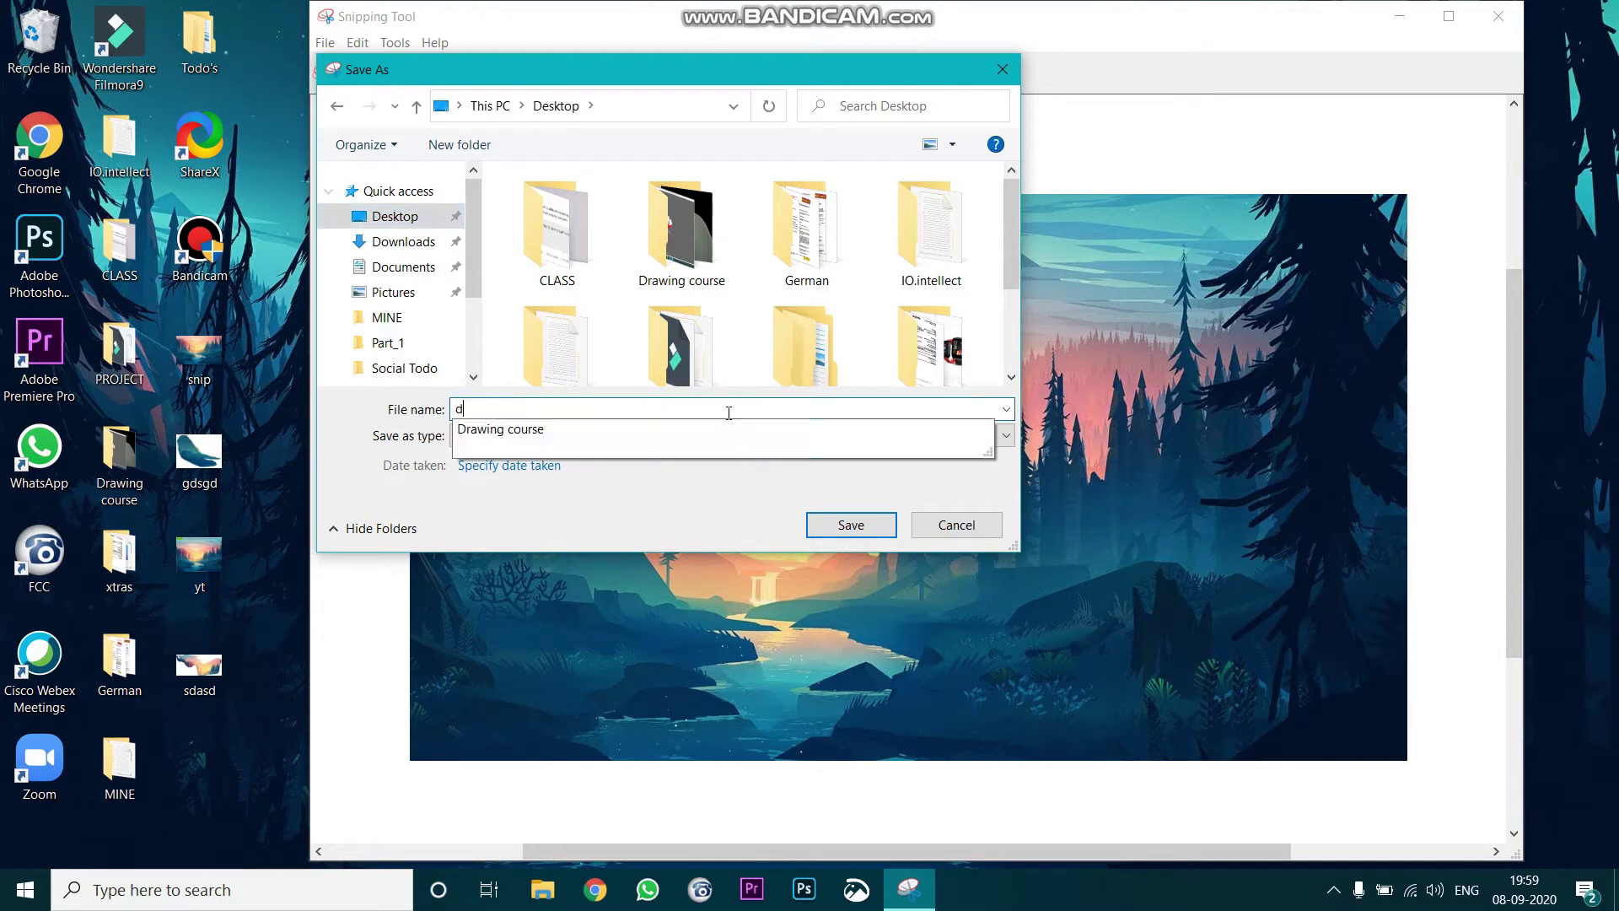
type("esk")
left_click(850, 524)
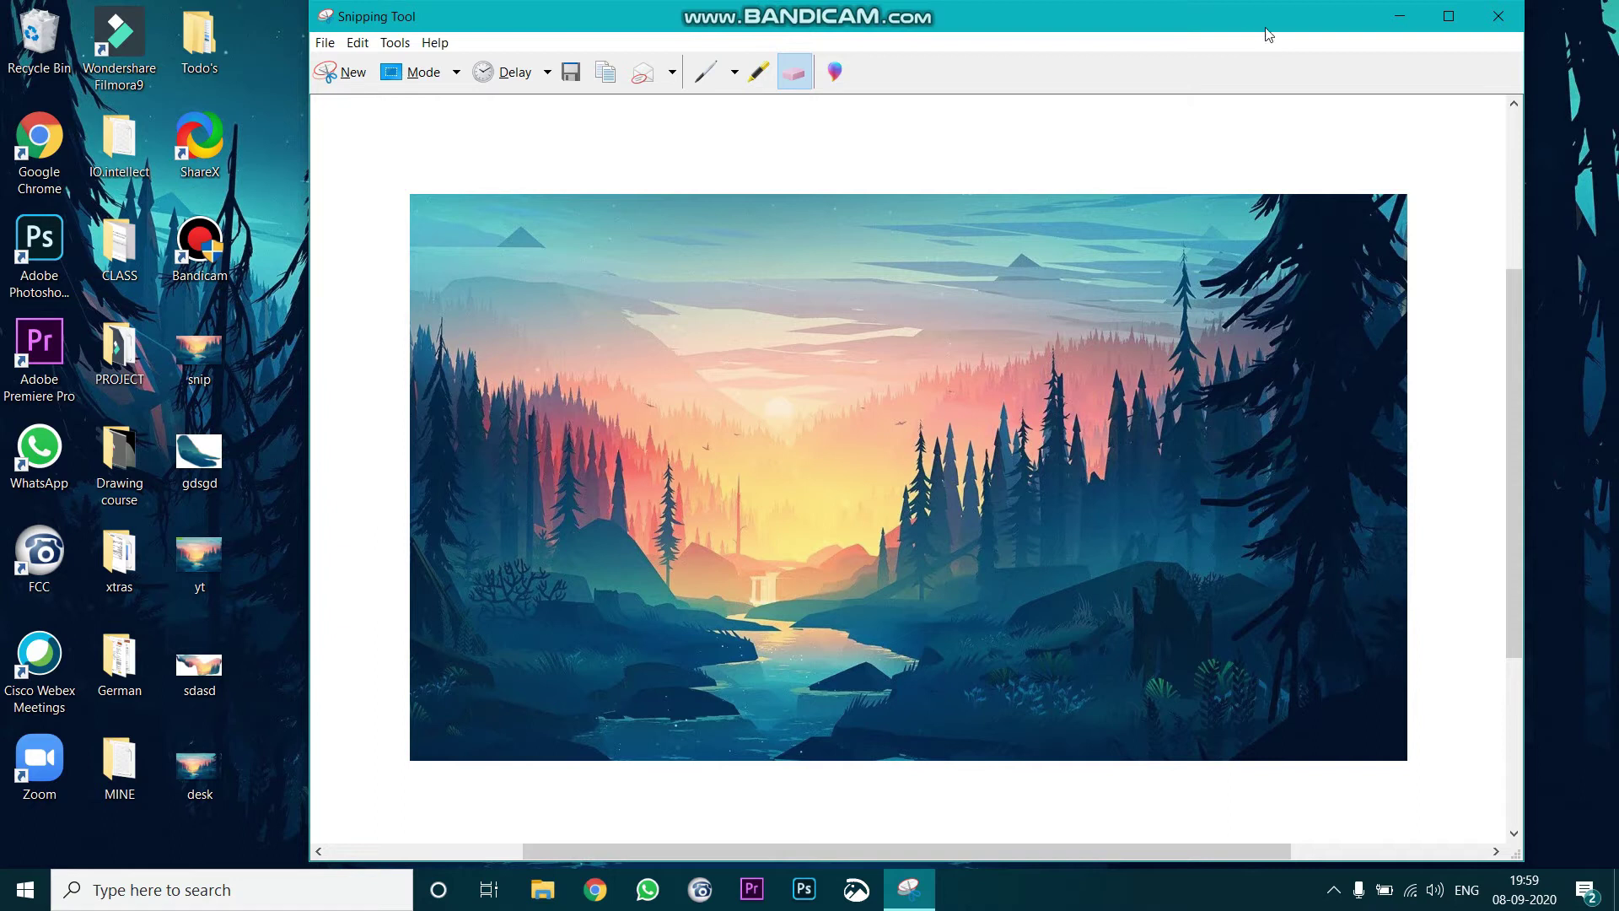
left_click_drag(1265, 28, 1168, 497)
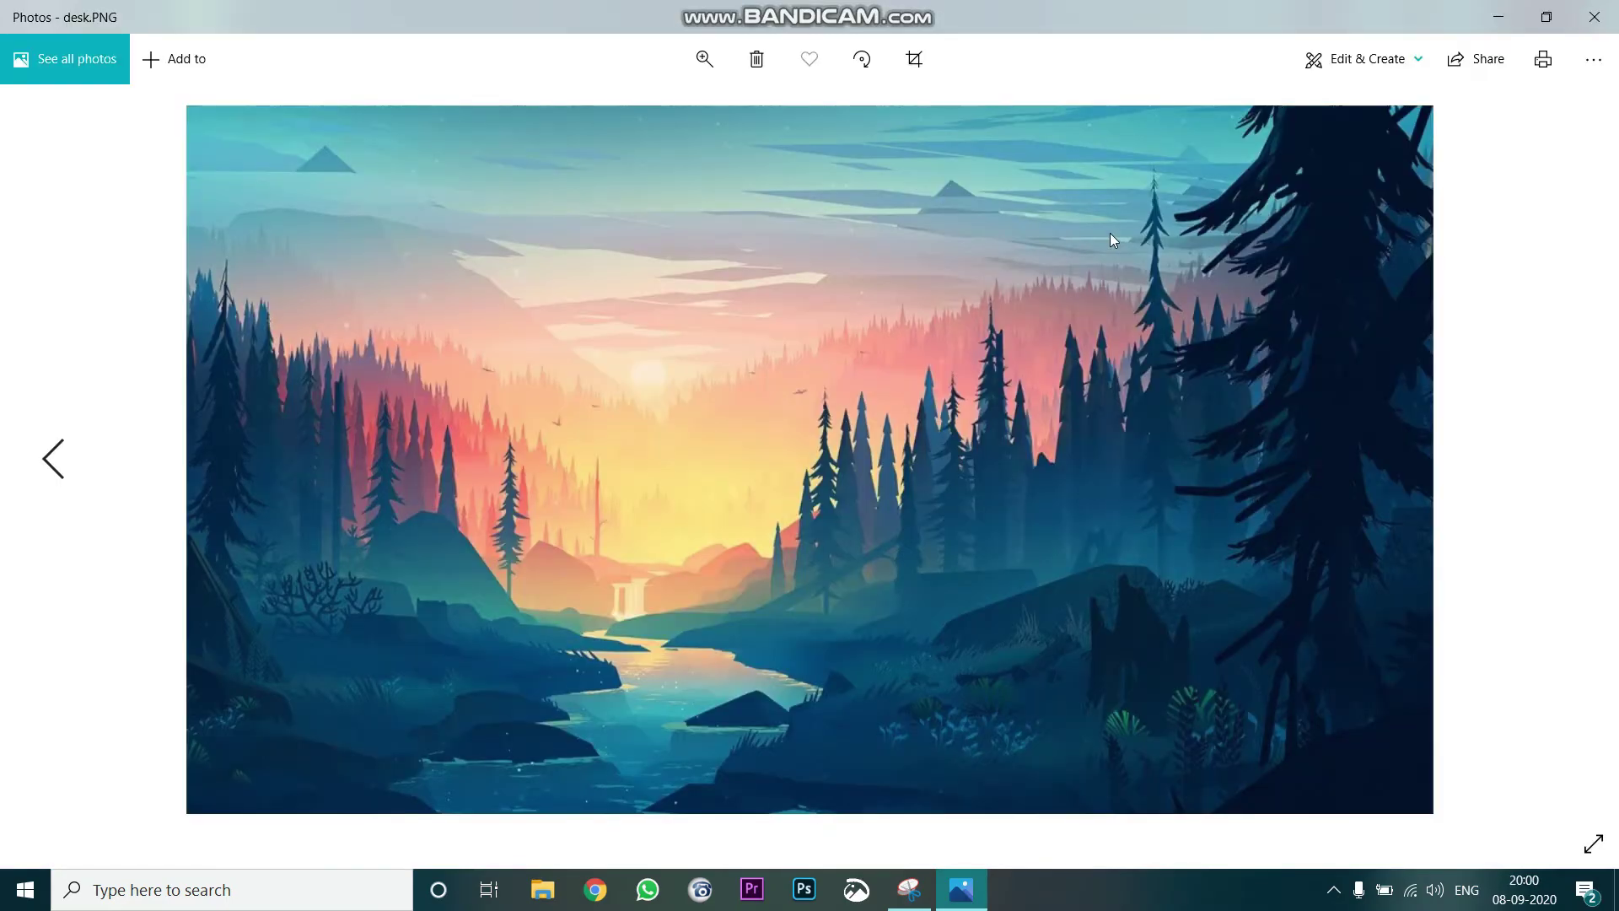
Step: Close the desk.PNG preview and start a new snip in Free-form Snip mode
left_click(1606, 21)
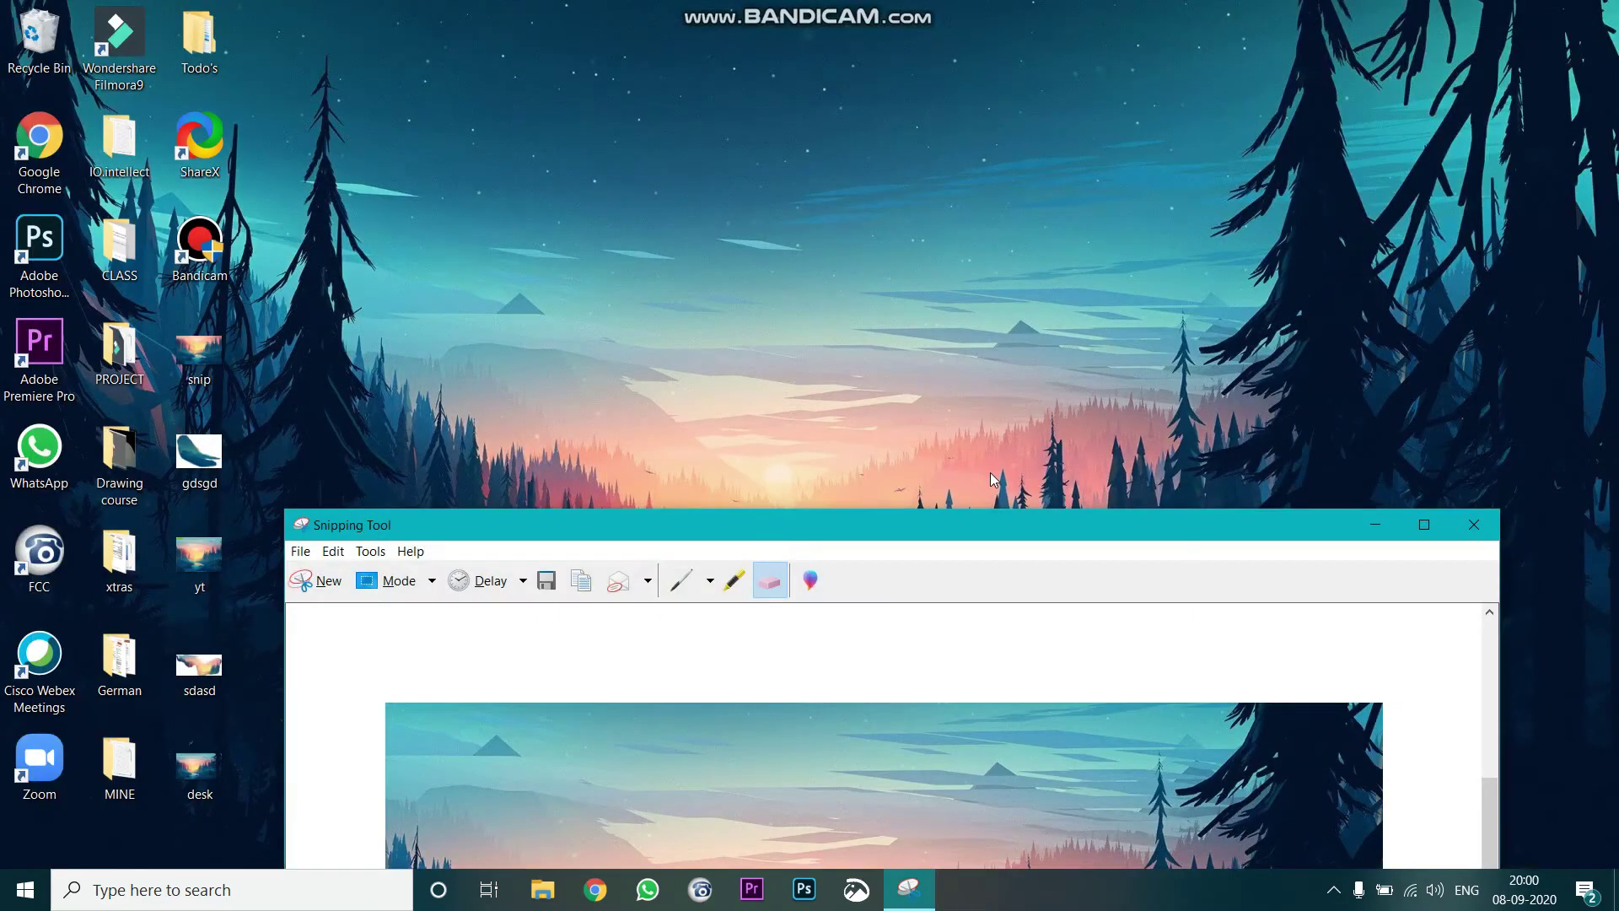
left_click_drag(990, 523, 1085, 34)
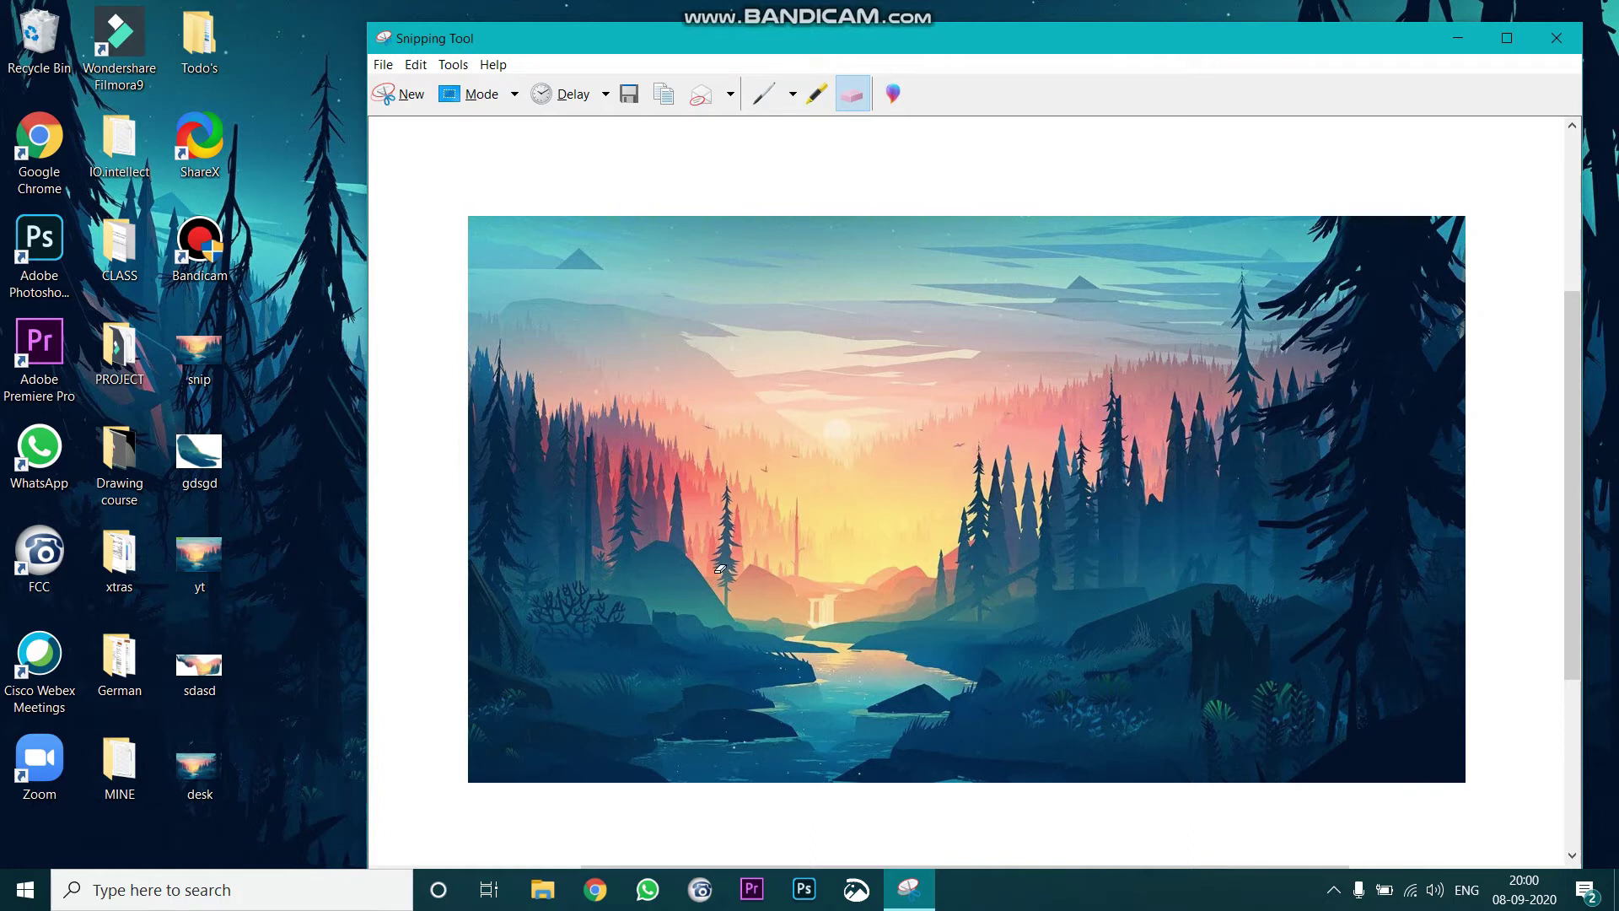
left_click(515, 96)
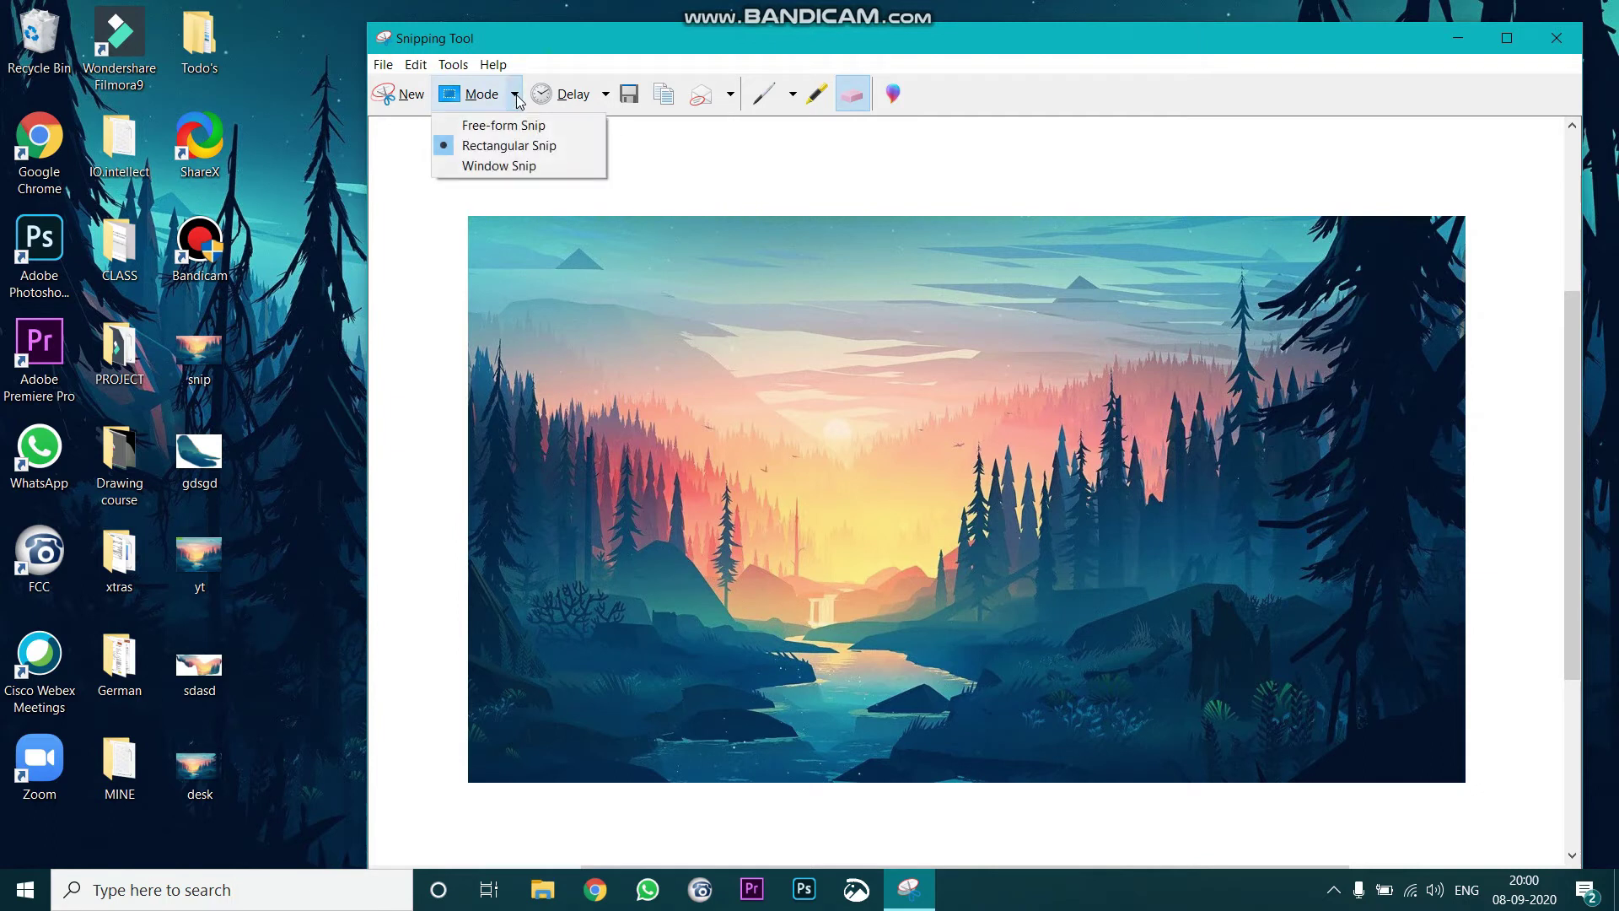
left_click(530, 127)
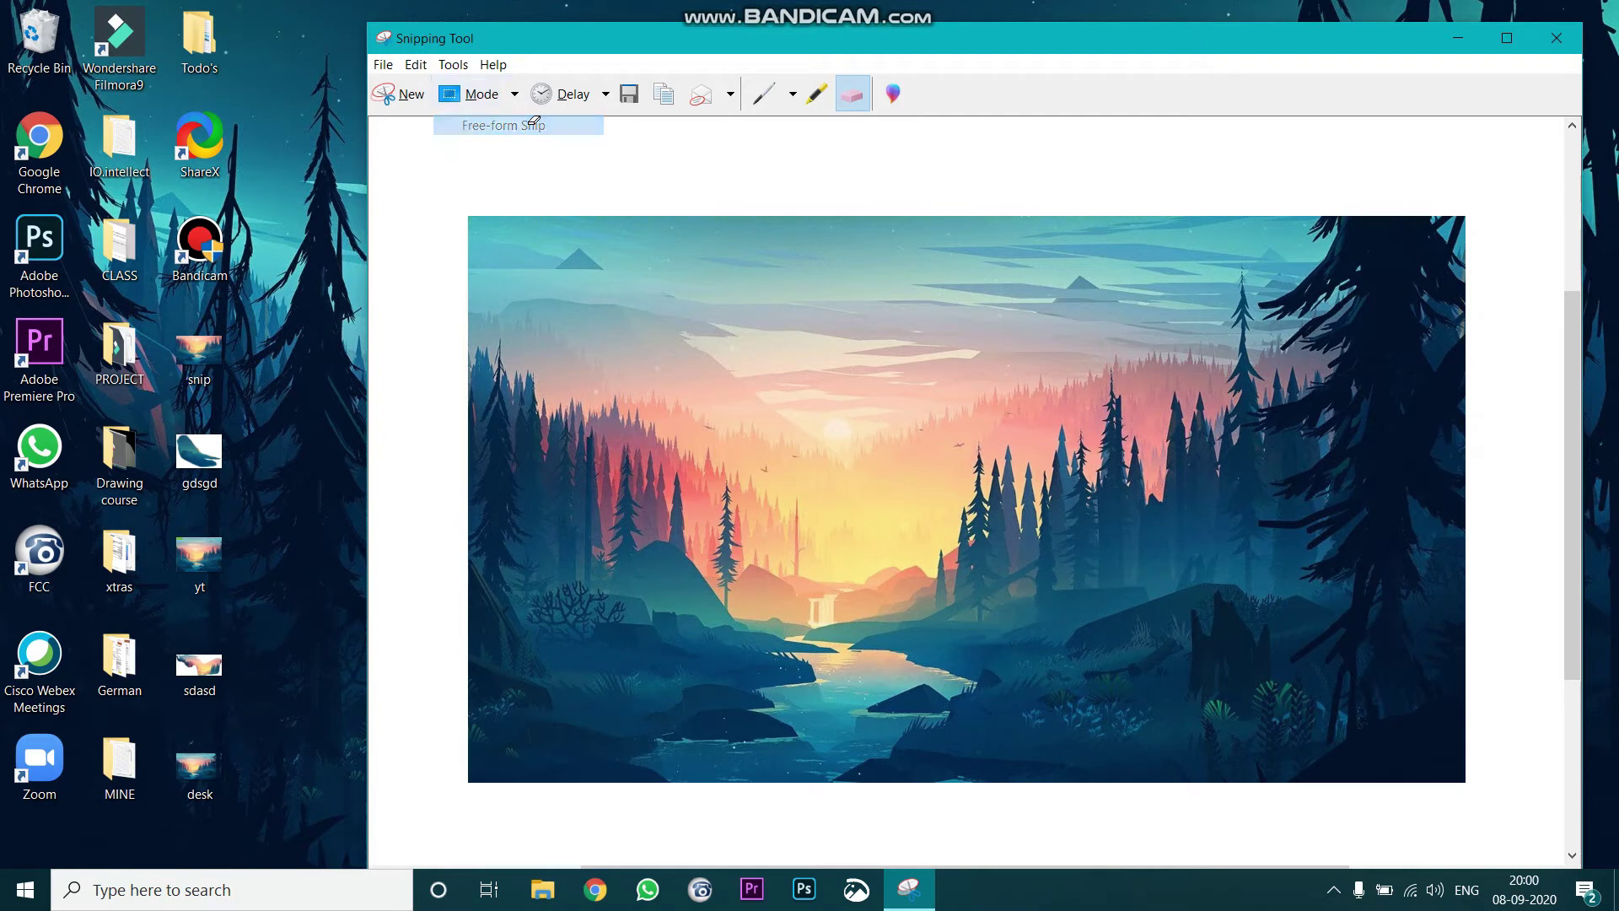
left_click(400, 97)
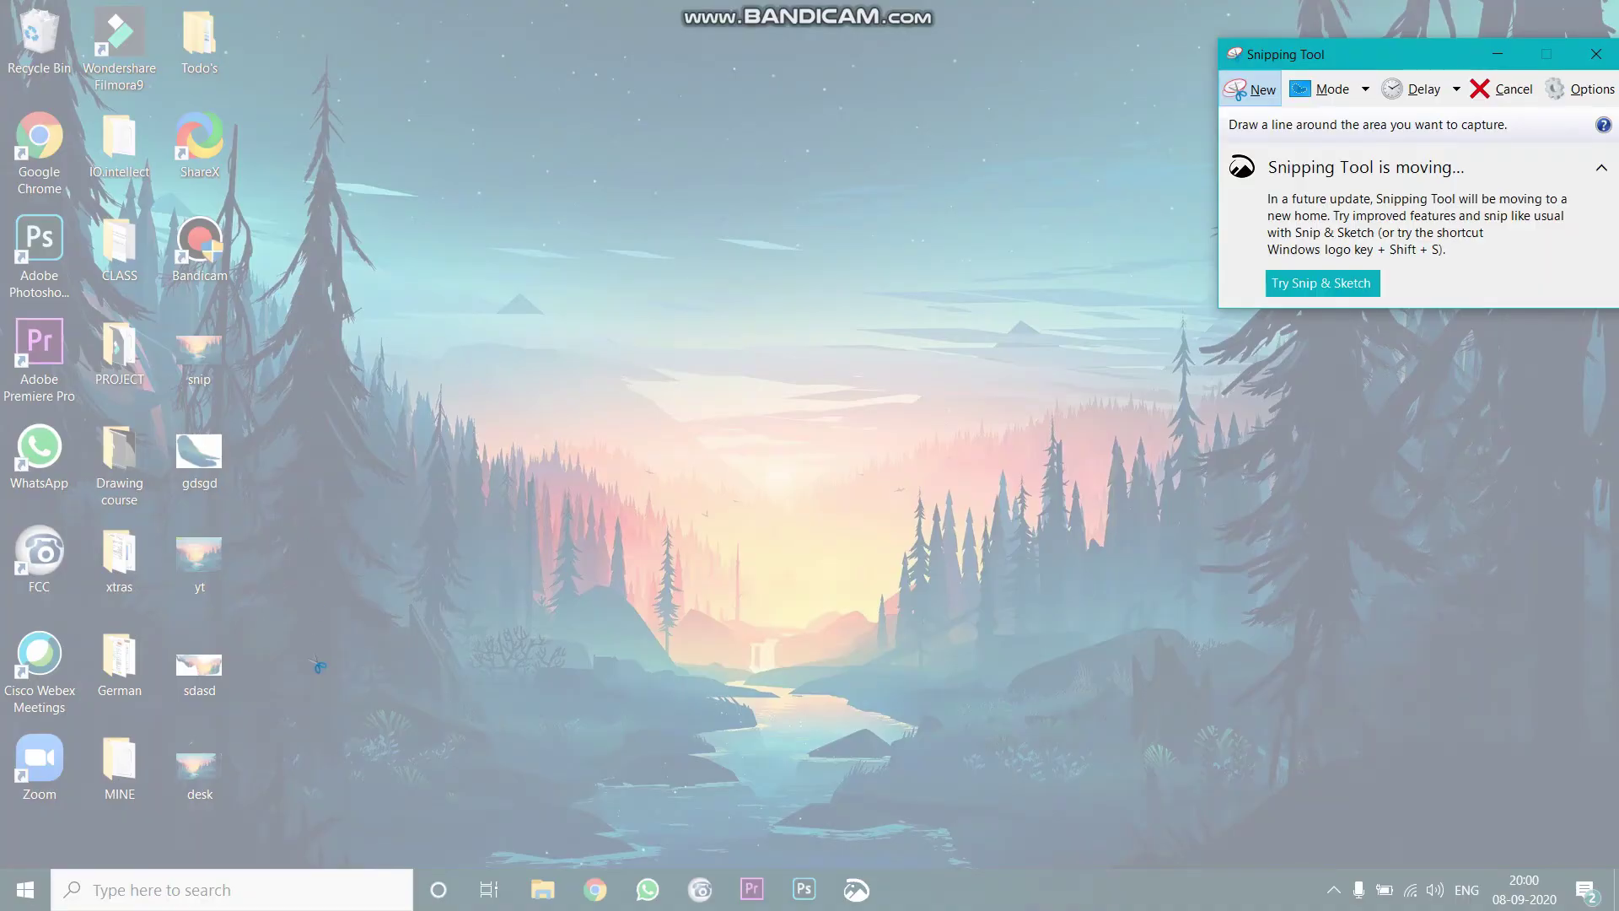
Step: Trace a freehand outline around the tall pine tree on the left
left_click_drag(293, 745, 285, 648)
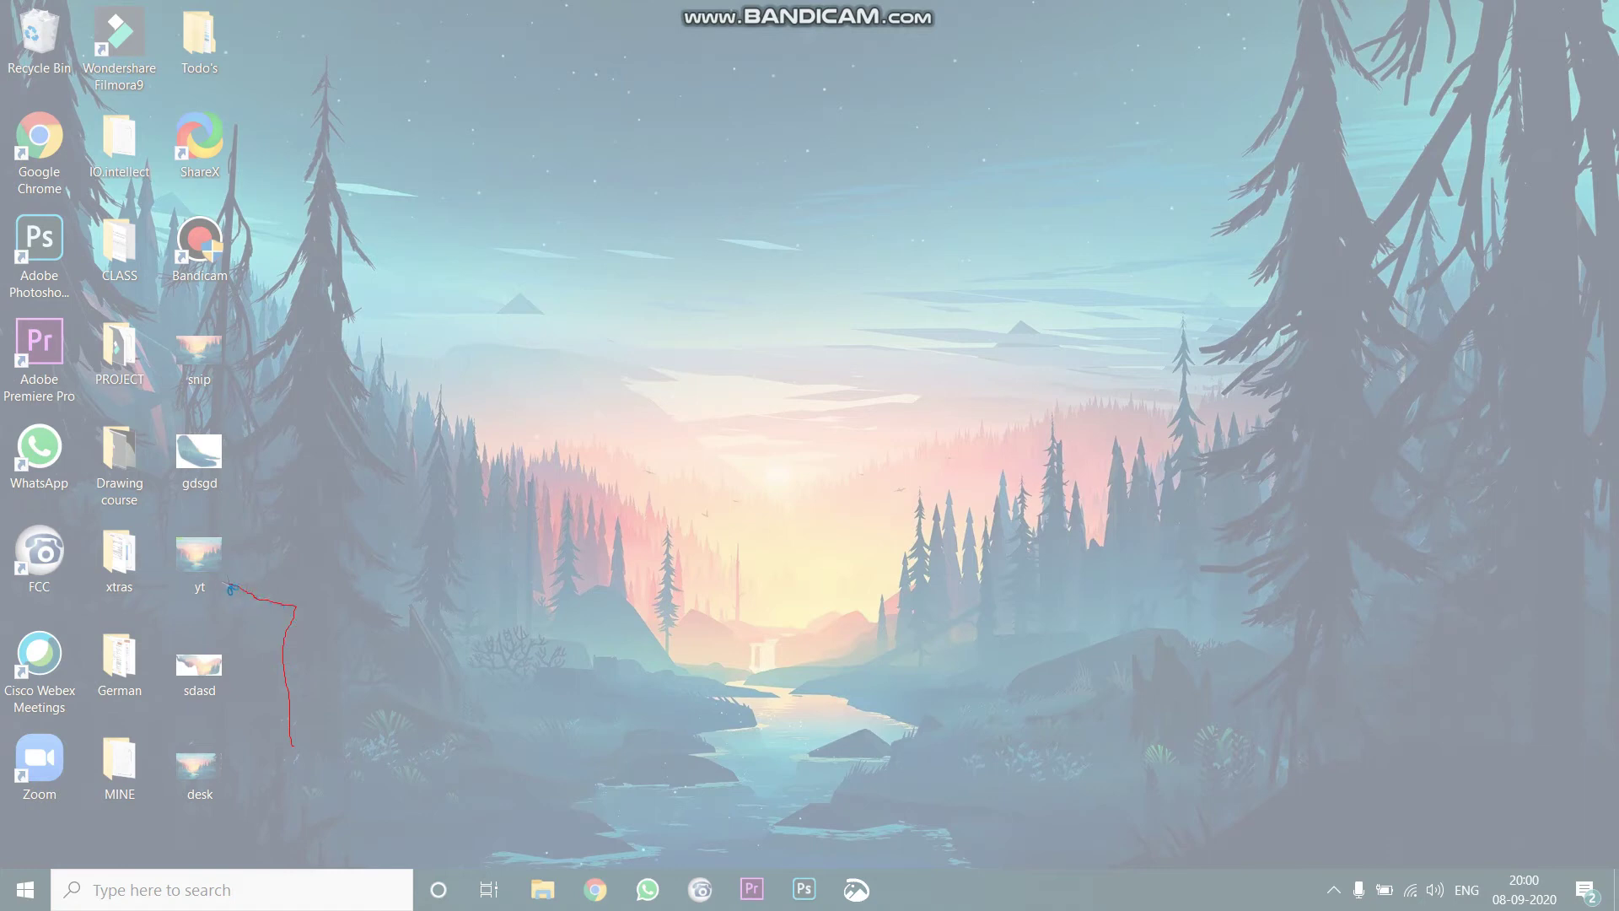
mouse_move(232, 588)
left_mouse_down()
mouse_move(266, 576)
mouse_move(226, 560)
left_mouse_up()
mouse_move(295, 494)
left_mouse_down()
mouse_move(267, 426)
mouse_move(350, 324)
mouse_move(426, 464)
mouse_move(354, 582)
mouse_move(349, 641)
mouse_move(447, 806)
mouse_move(349, 787)
left_mouse_up()
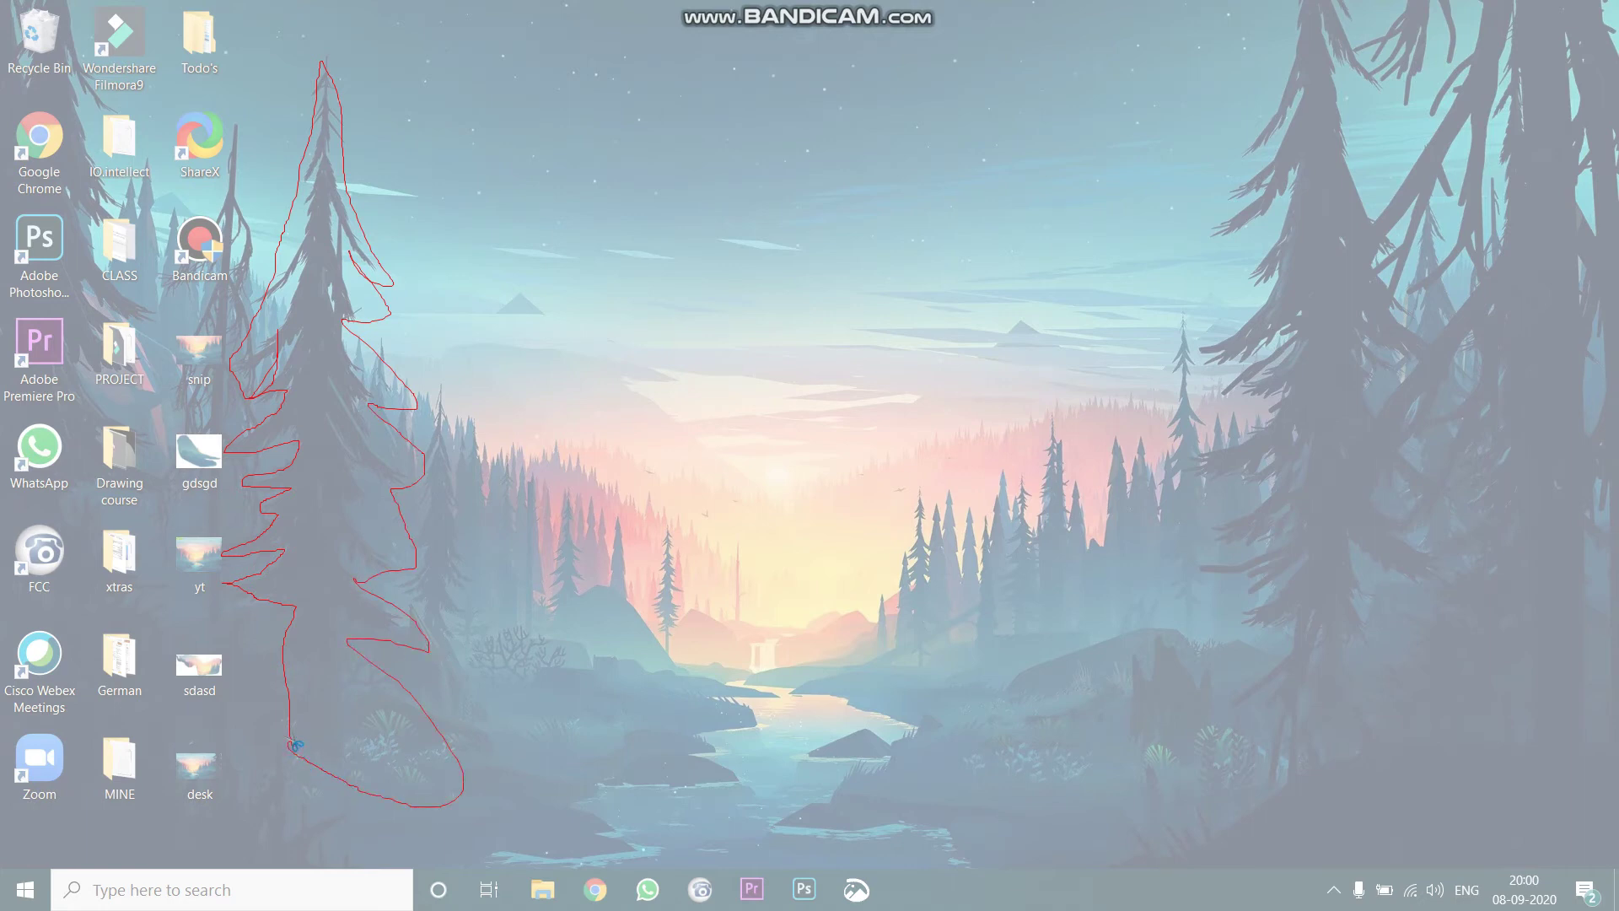
Step: Close the tree outline and enlarge the editor window showing the capture
left_click_drag(295, 746, 300, 738)
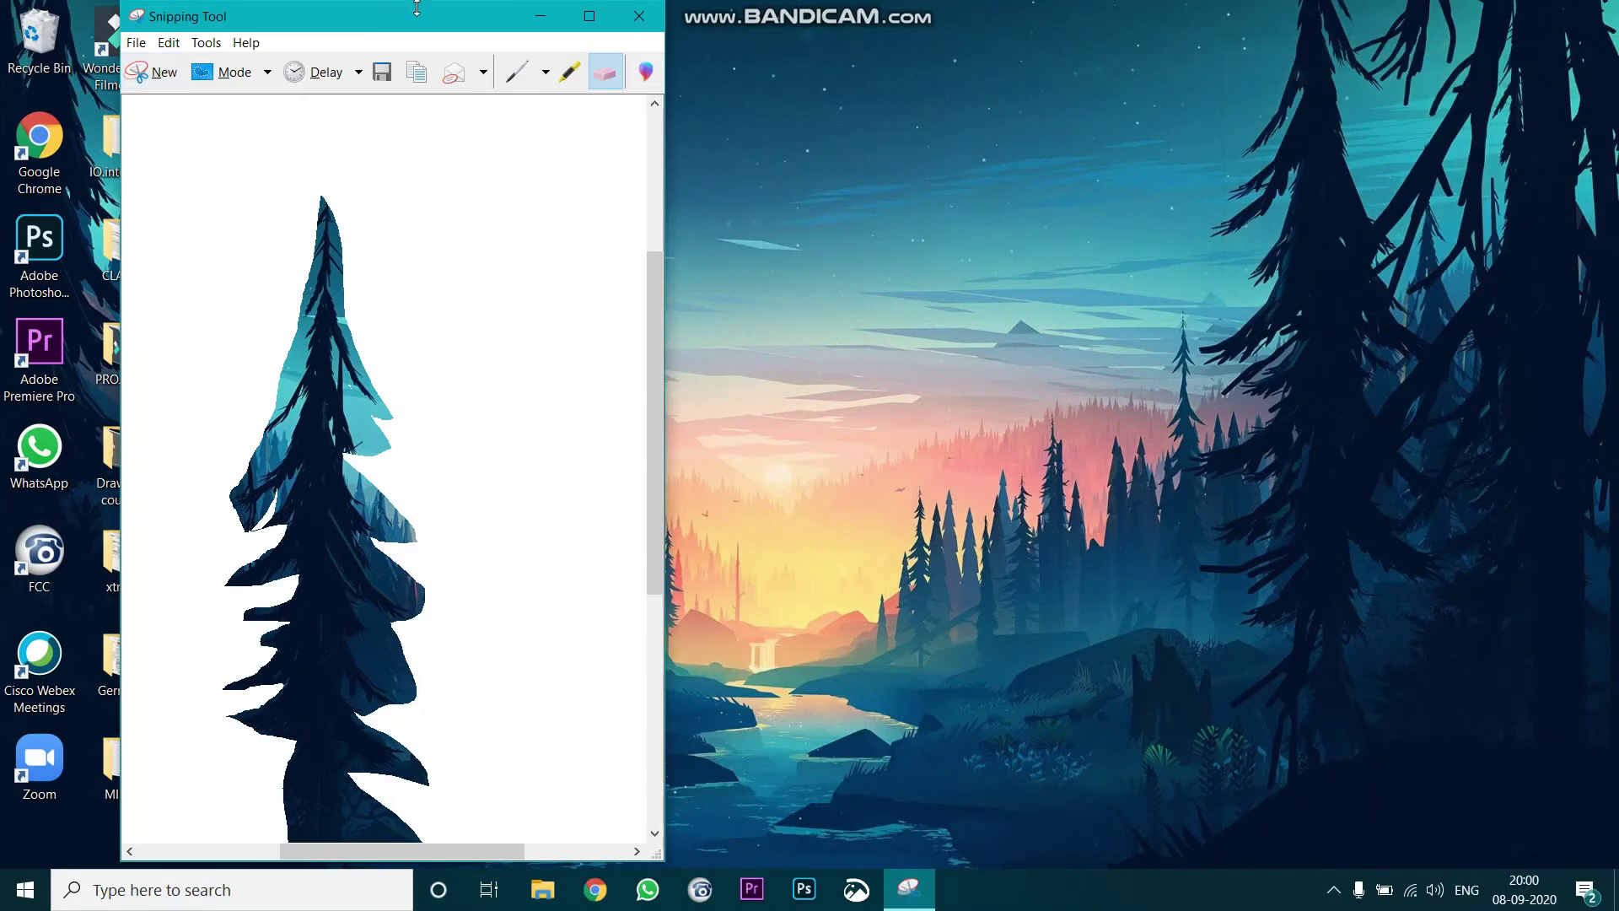
left_click_drag(417, 8, 745, 4)
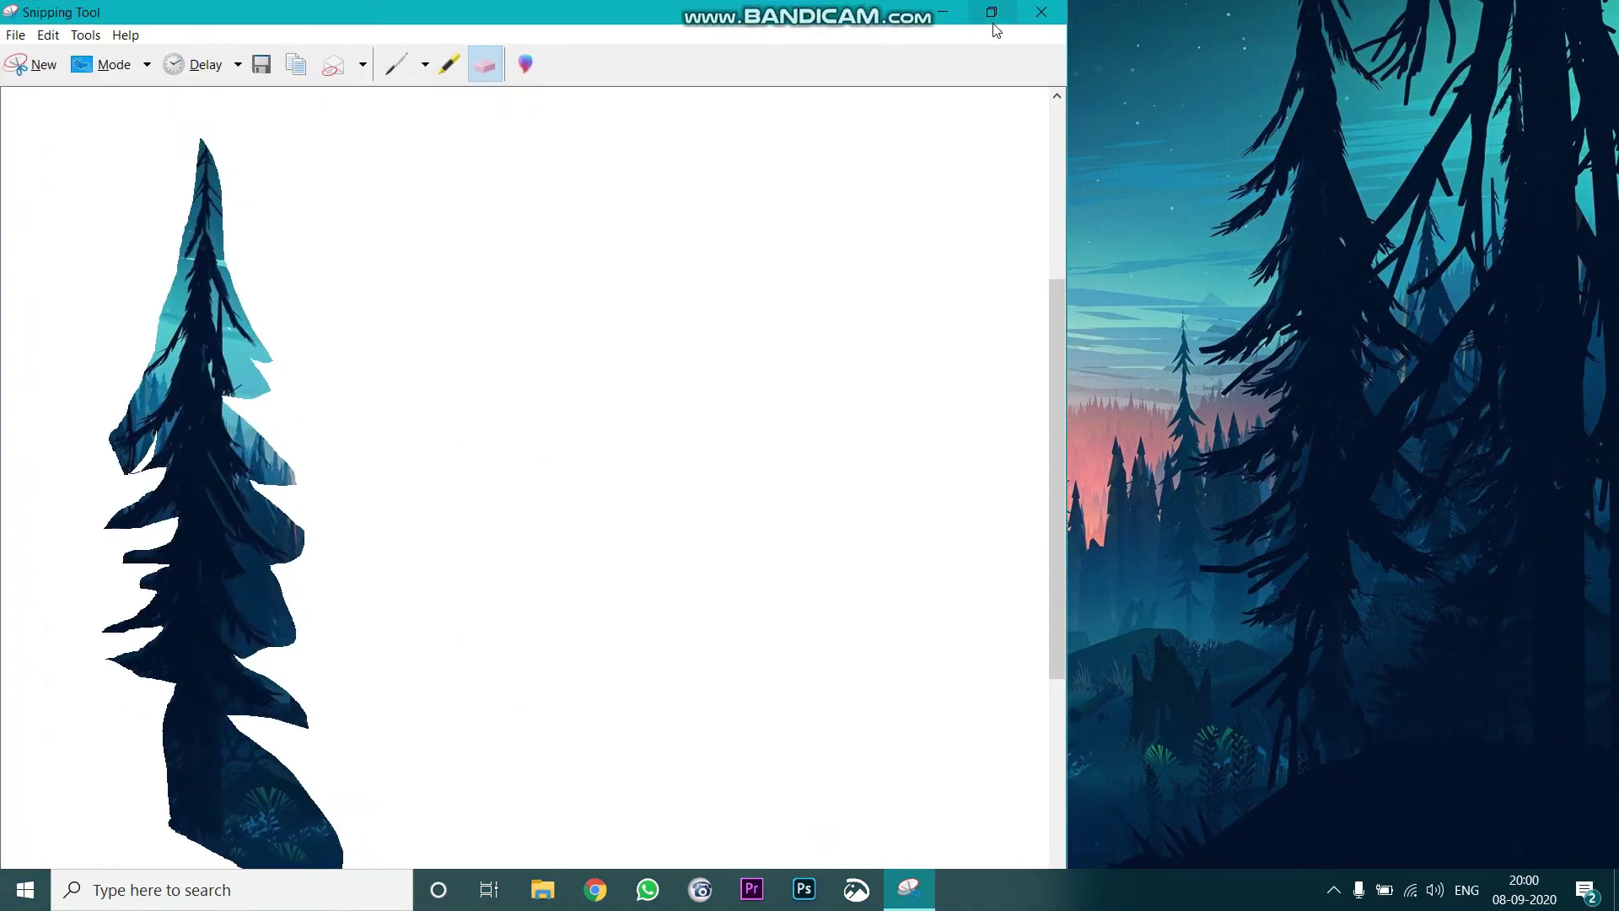
left_click(993, 15)
left_click(586, 18)
Step: Draw two red pen strokes on the tree capture, then erase them
left_click(396, 66)
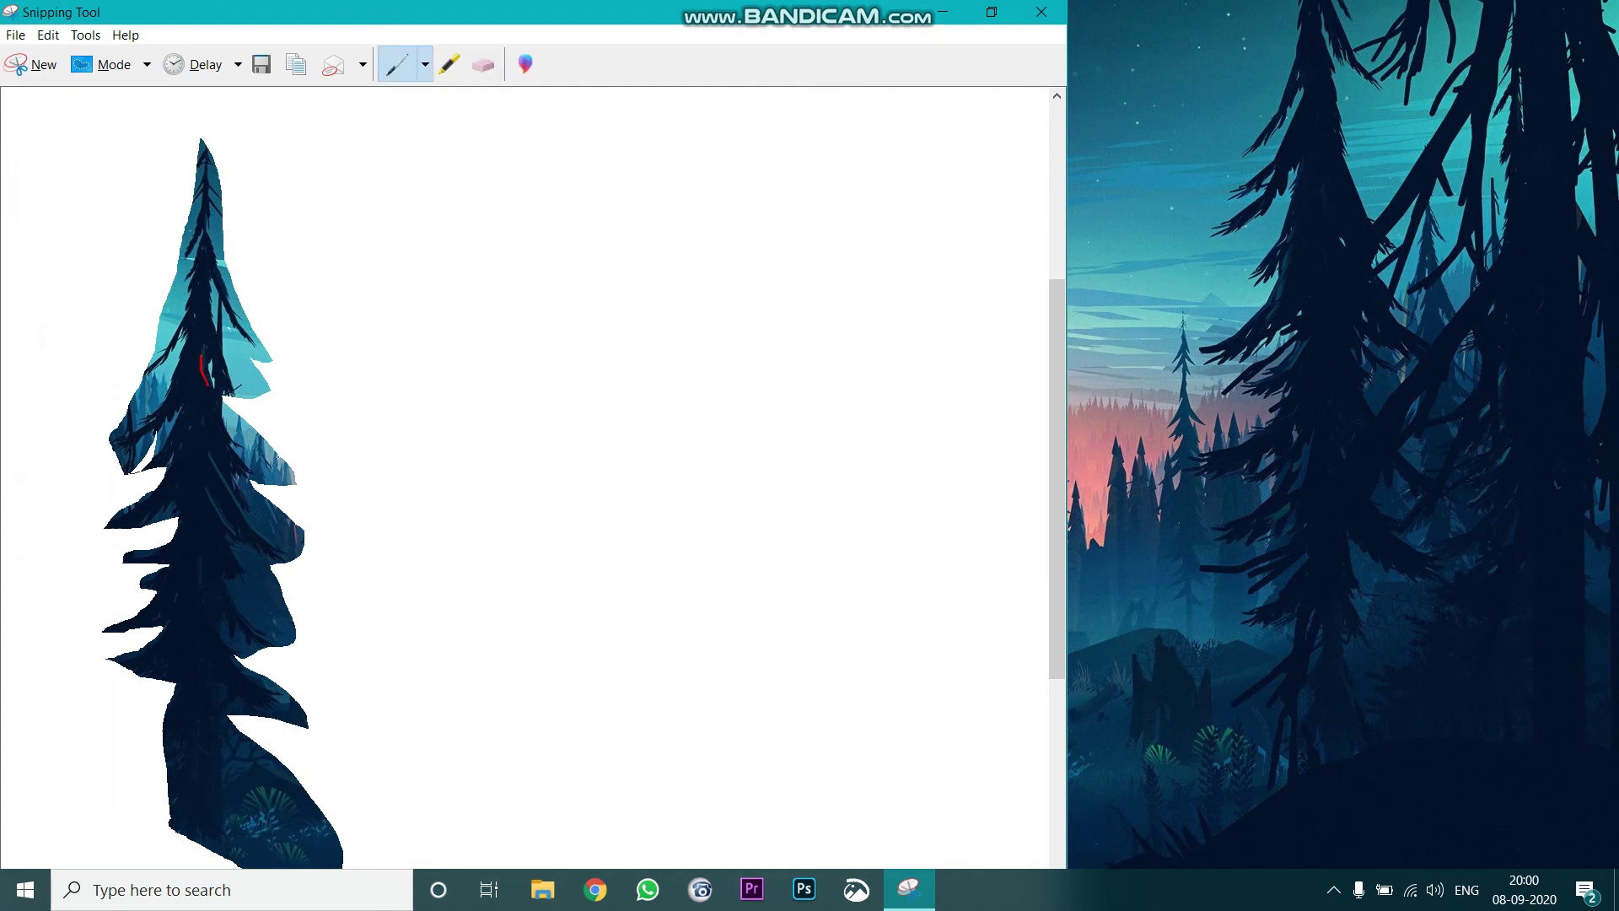
left_click_drag(206, 386, 346, 461)
left_click_drag(301, 403, 502, 370)
left_click(485, 67)
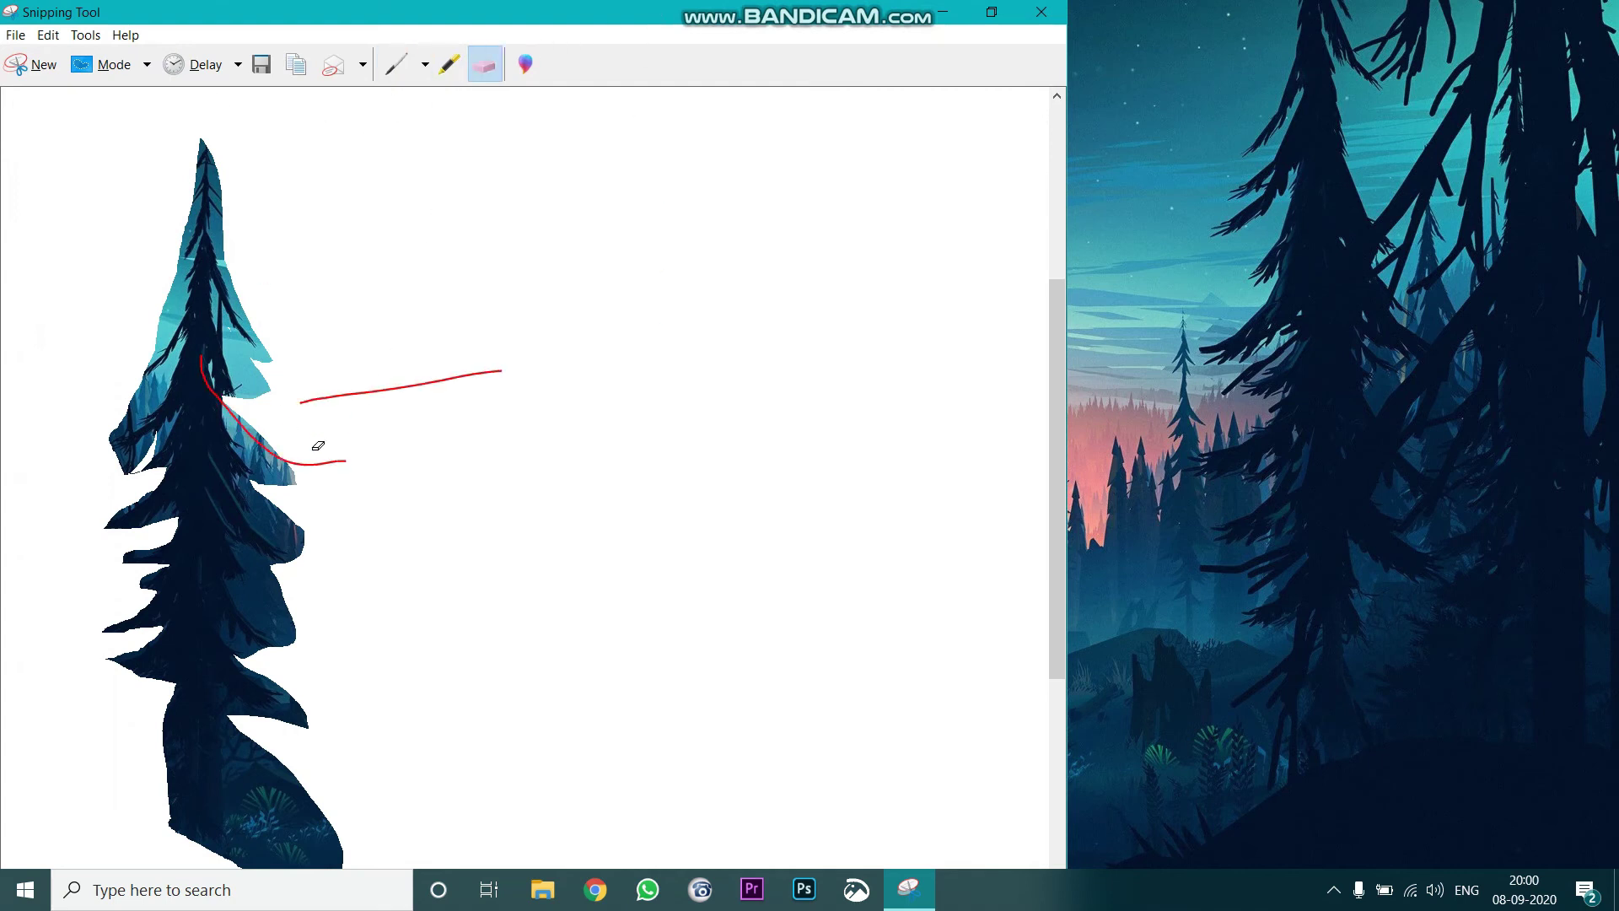
left_click(320, 462)
left_click(354, 395)
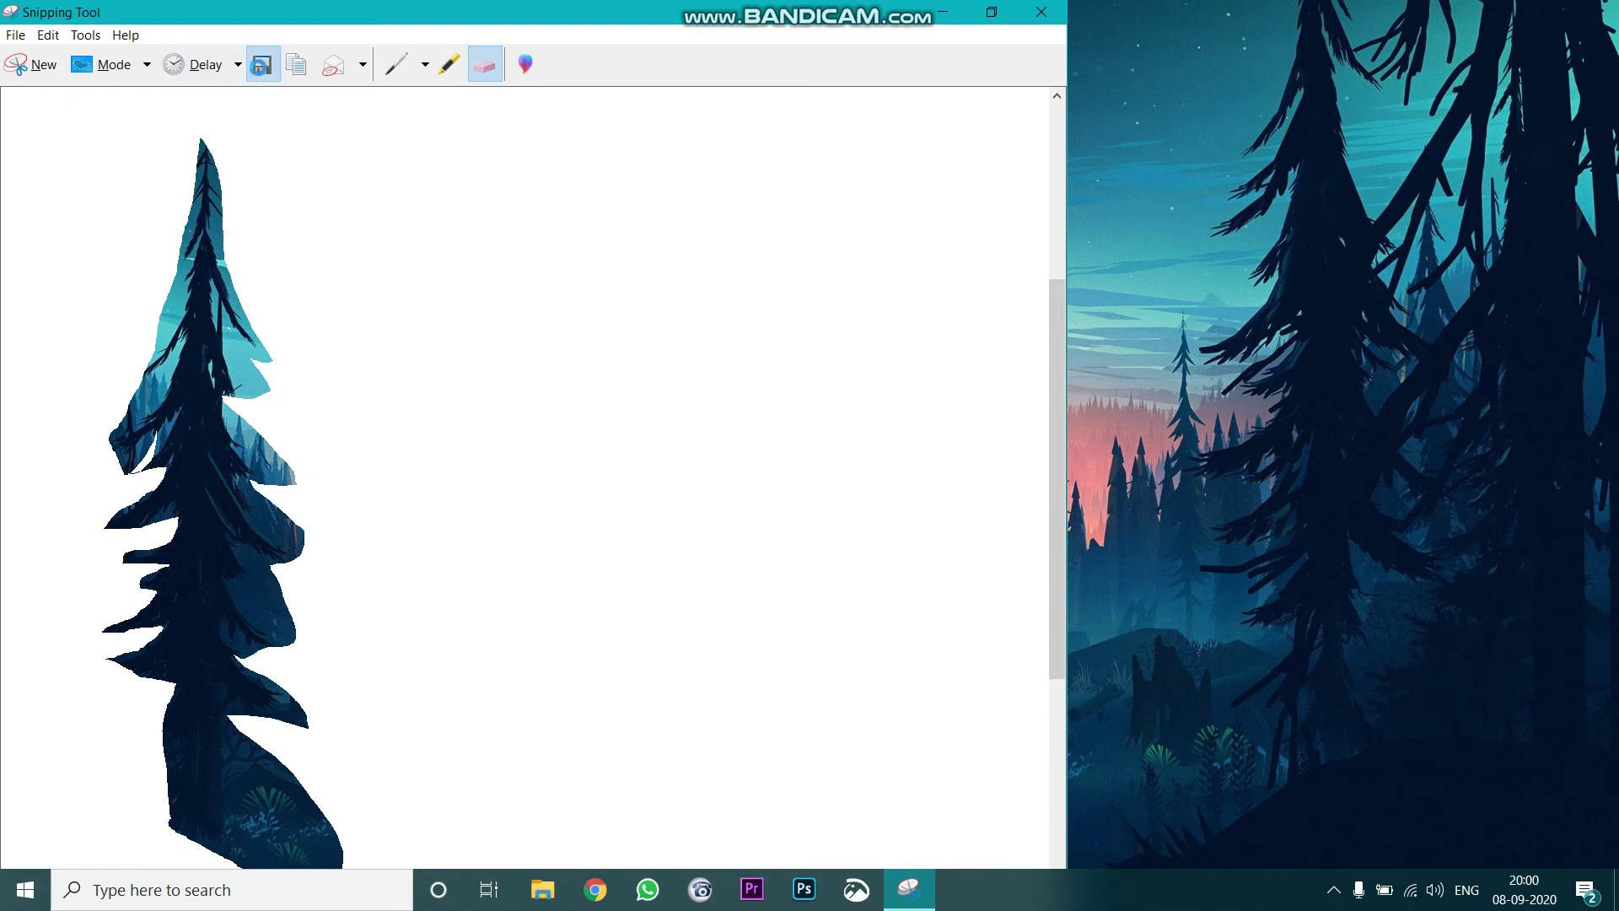
Step: Open and cancel Save As, then open the snip Mode list
left_click(261, 64)
left_click(563, 528)
left_click(145, 65)
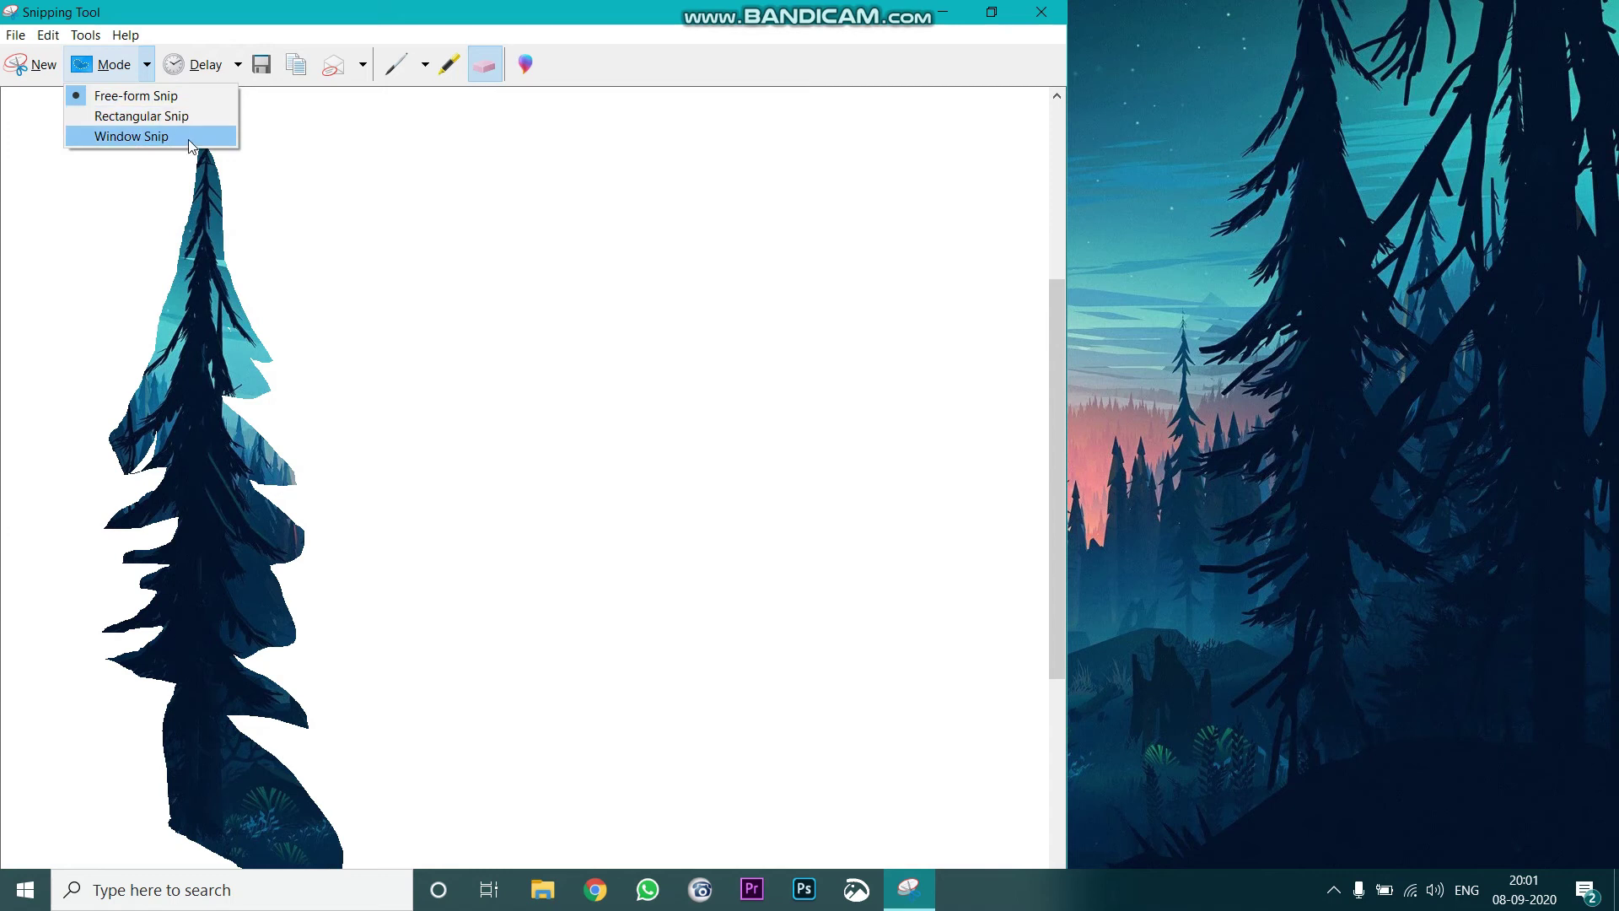
Step: Take a Window Snip of the whole desktop
left_click(194, 136)
left_click(40, 65)
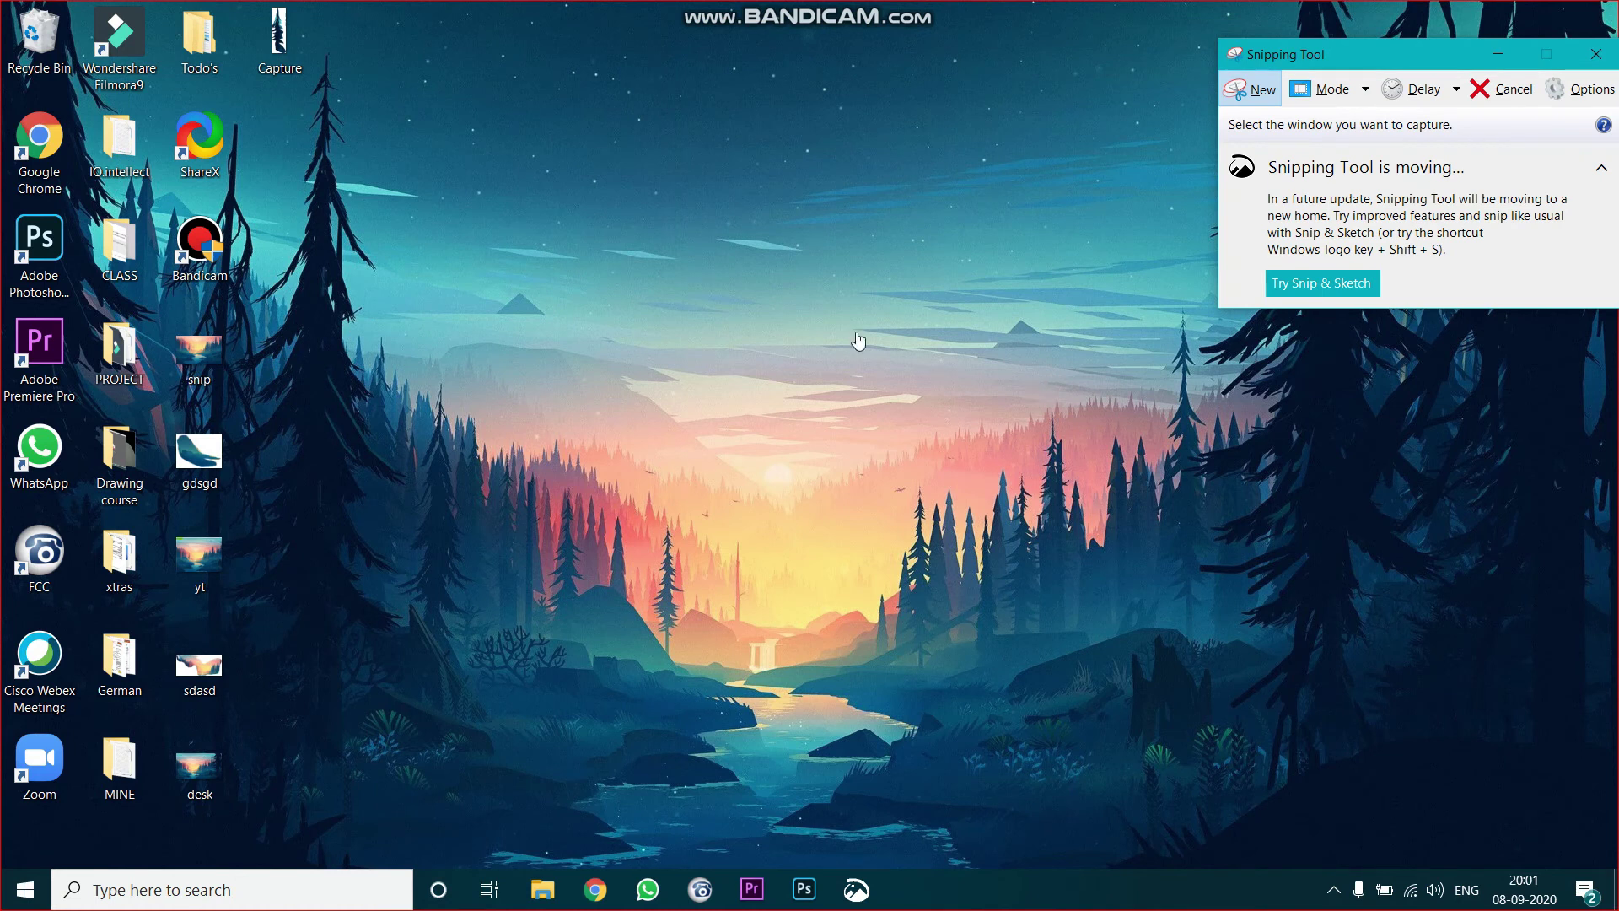
left_click(4, 13)
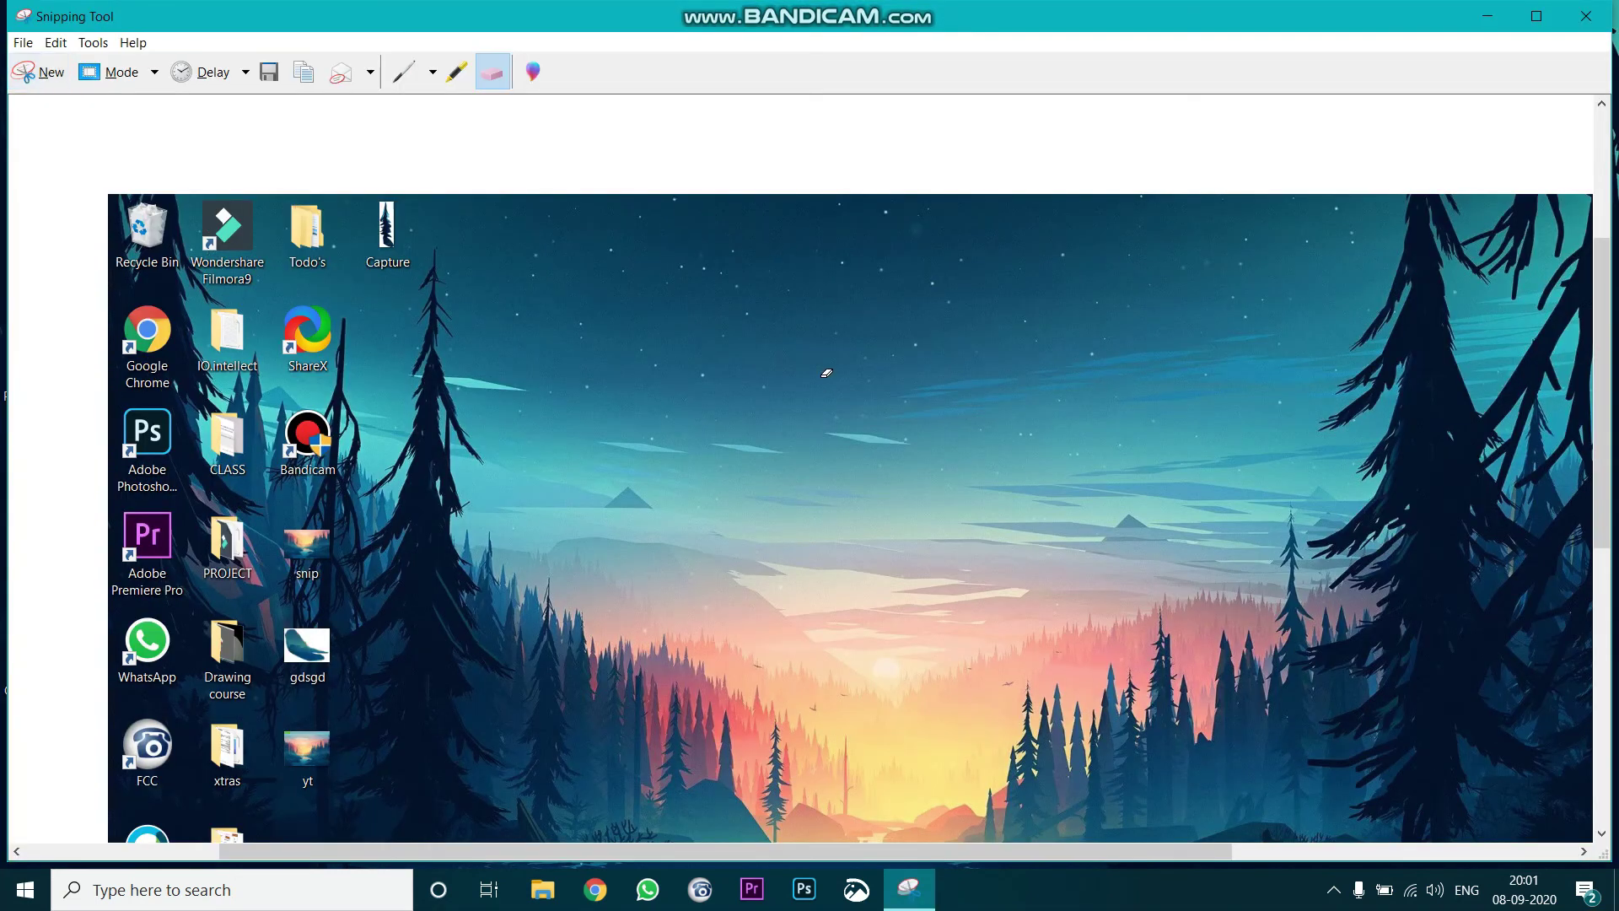
scroll(803, 384, "down", 1)
scroll(804, 383, "down", 2)
scroll(803, 383, "down", 2)
scroll(784, 384, "down", 2)
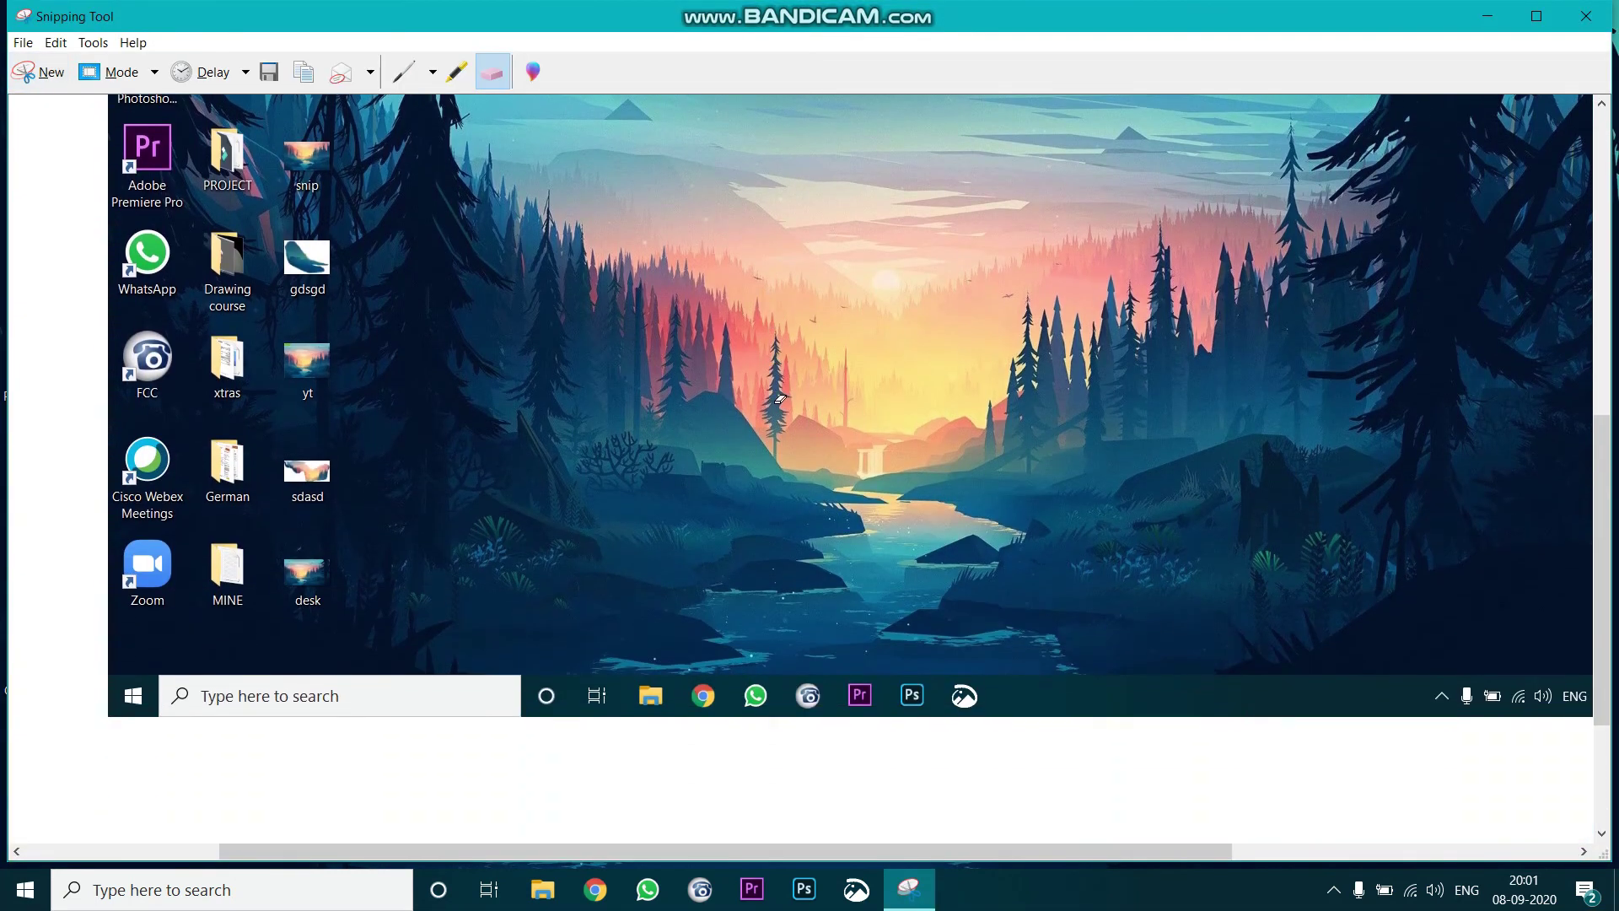
scroll(759, 381, "up", 1)
scroll(721, 379, "up", 2)
scroll(721, 379, "up", 3)
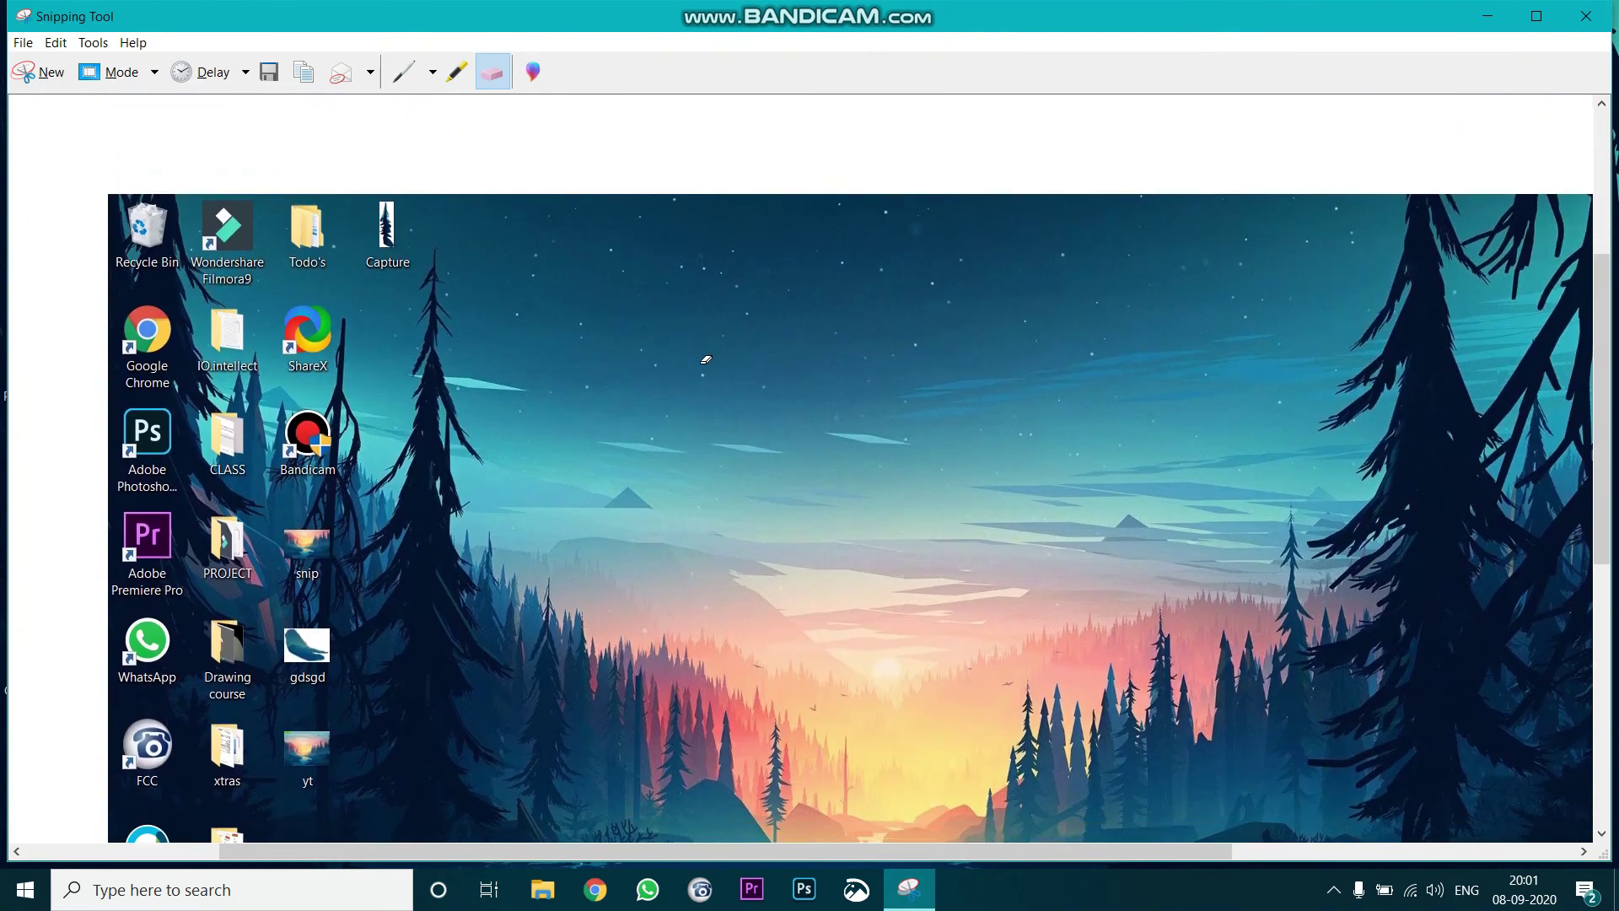
scroll(751, 461, "down", 2)
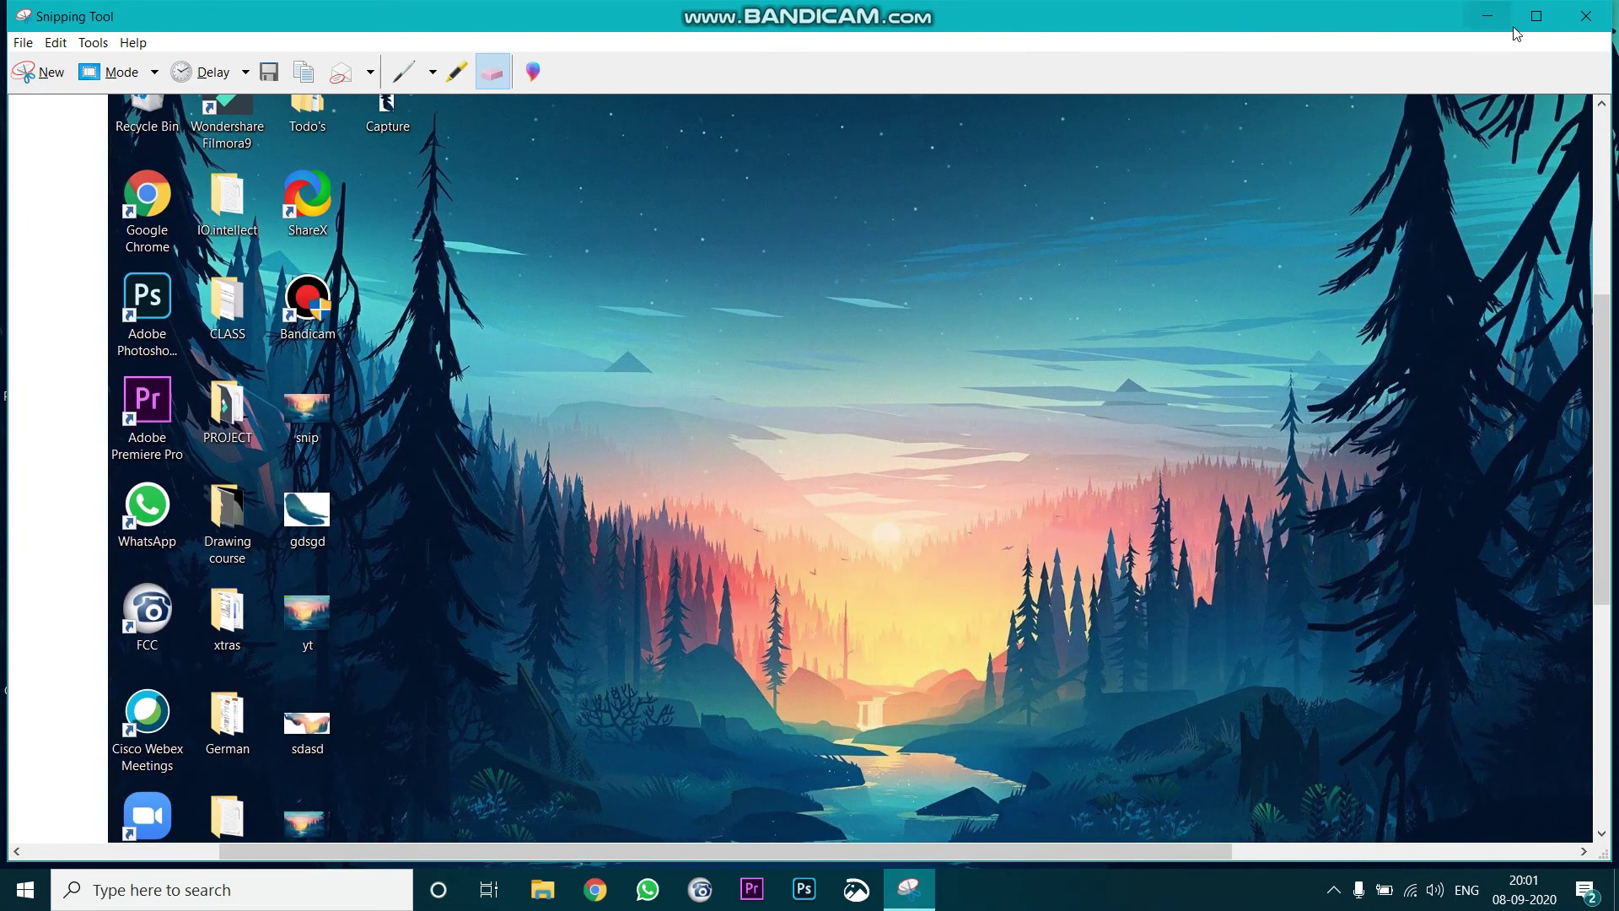
Step: Close the editor and save the desktop snip as 'fsdfds'
left_click(1537, 16)
left_click(1591, 12)
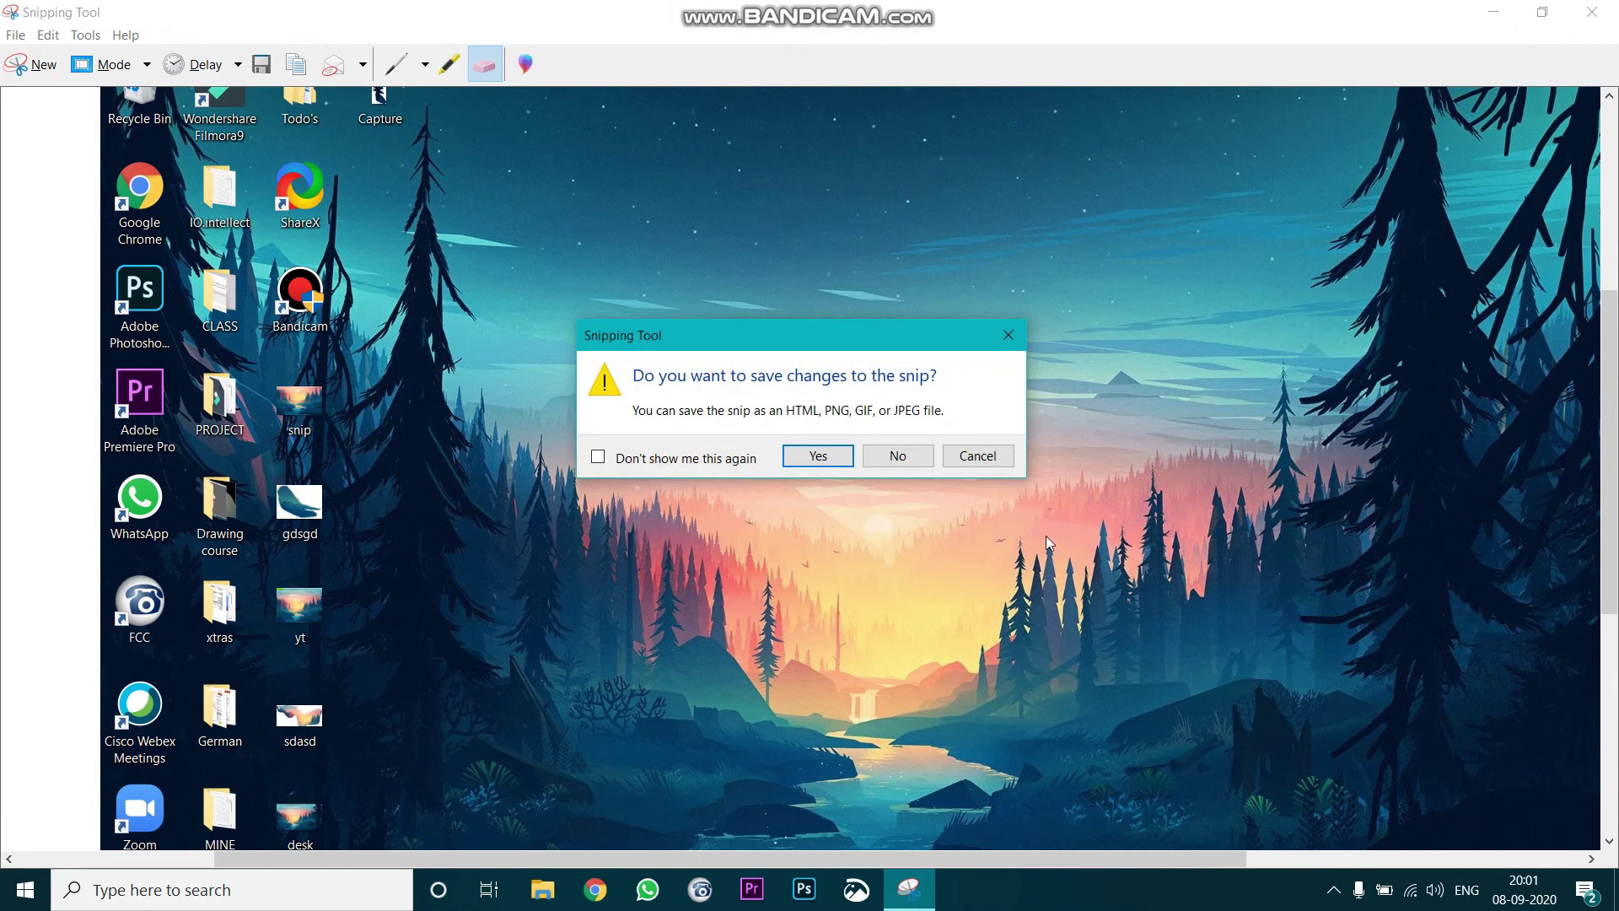
left_click(837, 456)
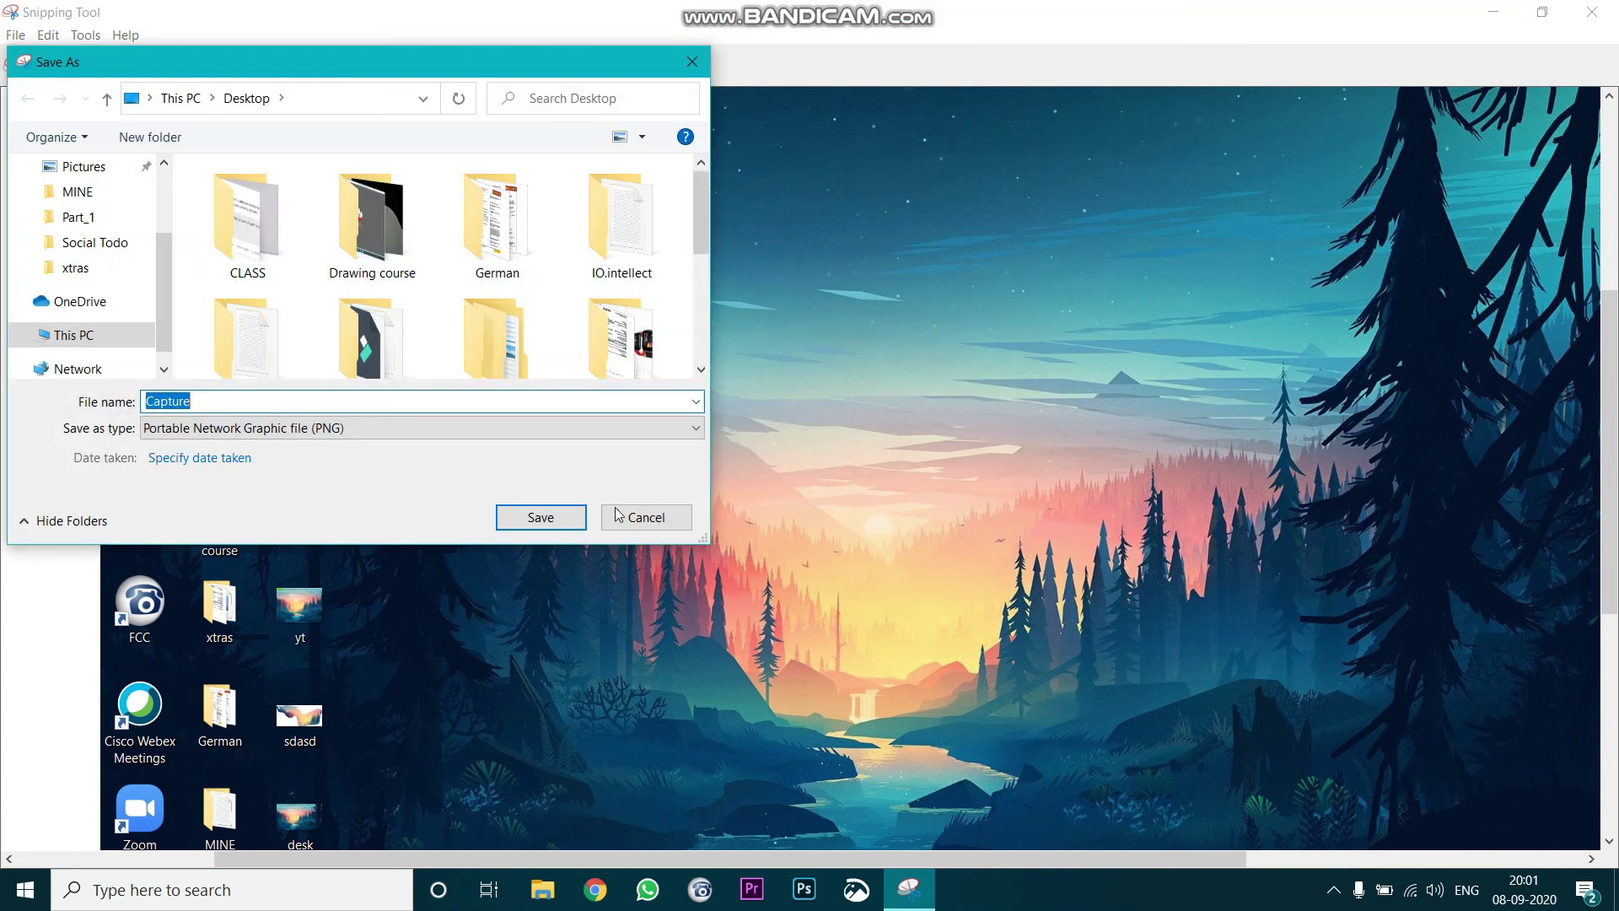
type("fsdfds")
left_click(540, 517)
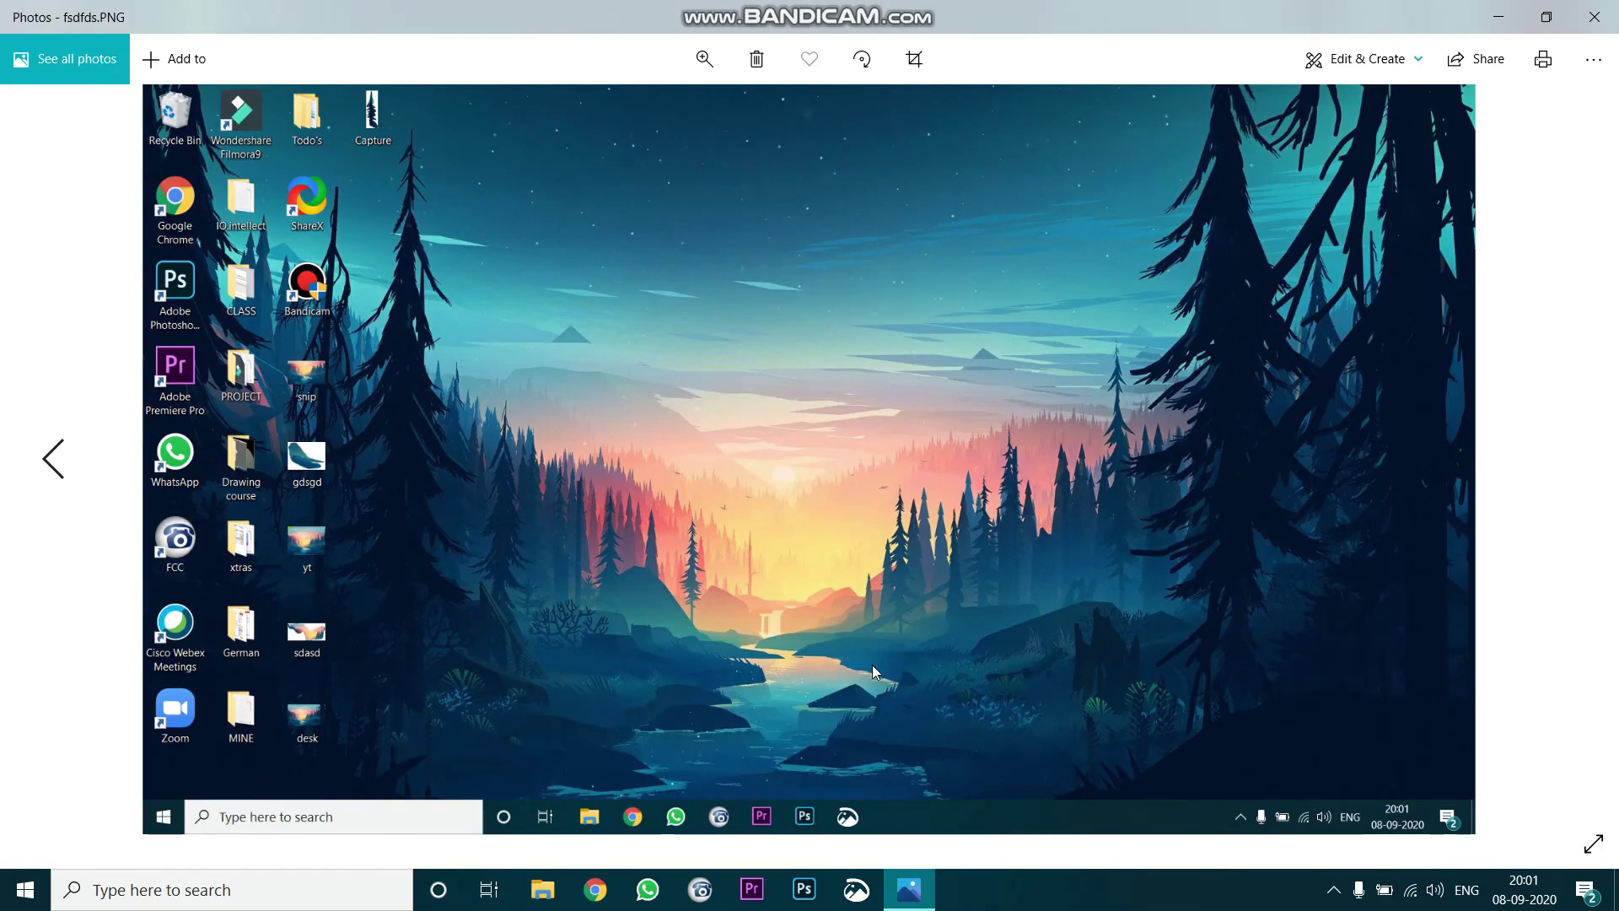
Step: Close the Photos viewer to return to the desktop
left_click(1596, 16)
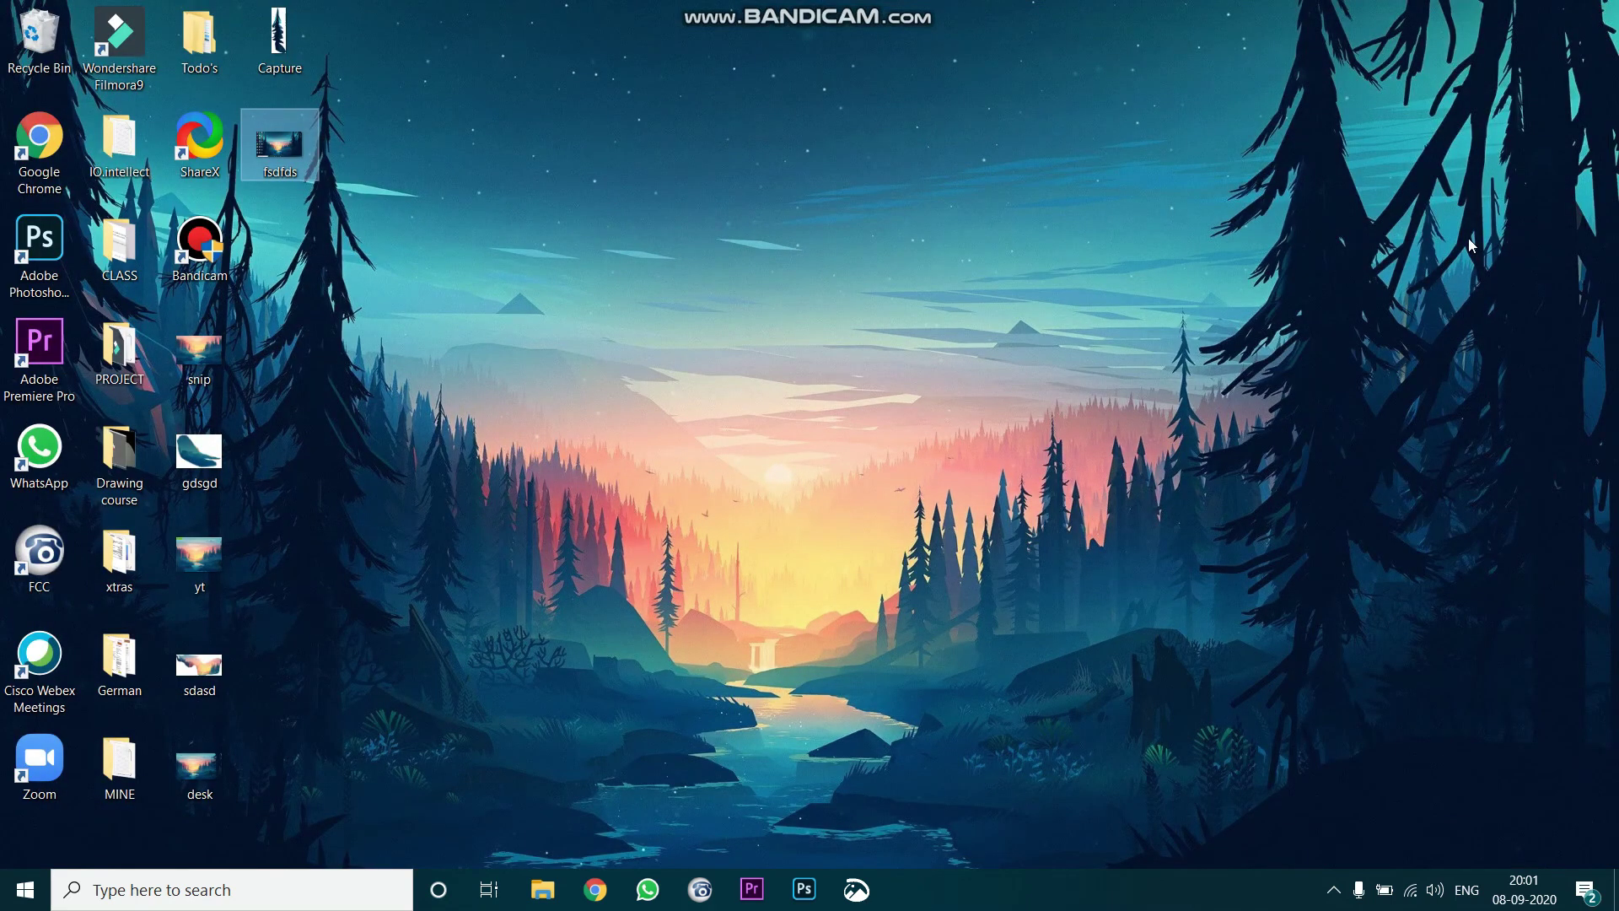